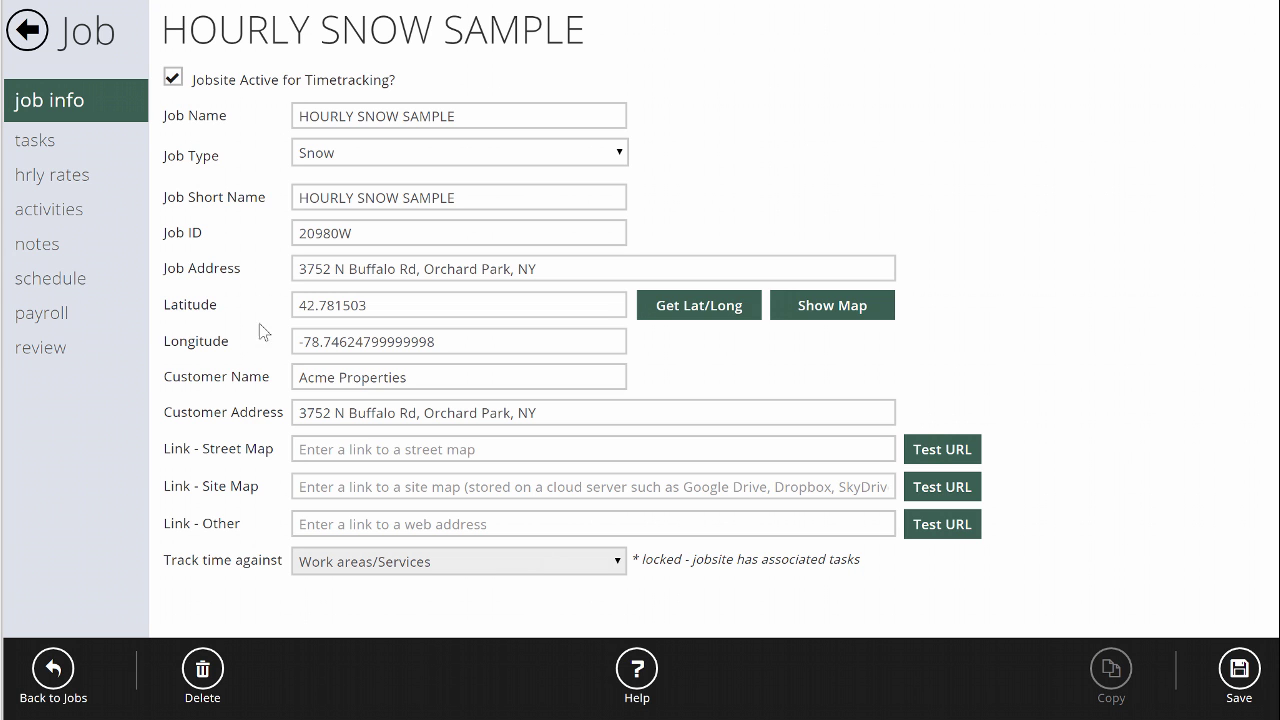
# - Show the HOURLY SNOW SAMPLE job's tasks, listing Plow + Salt and Walks
pyautogui.click(50, 146)
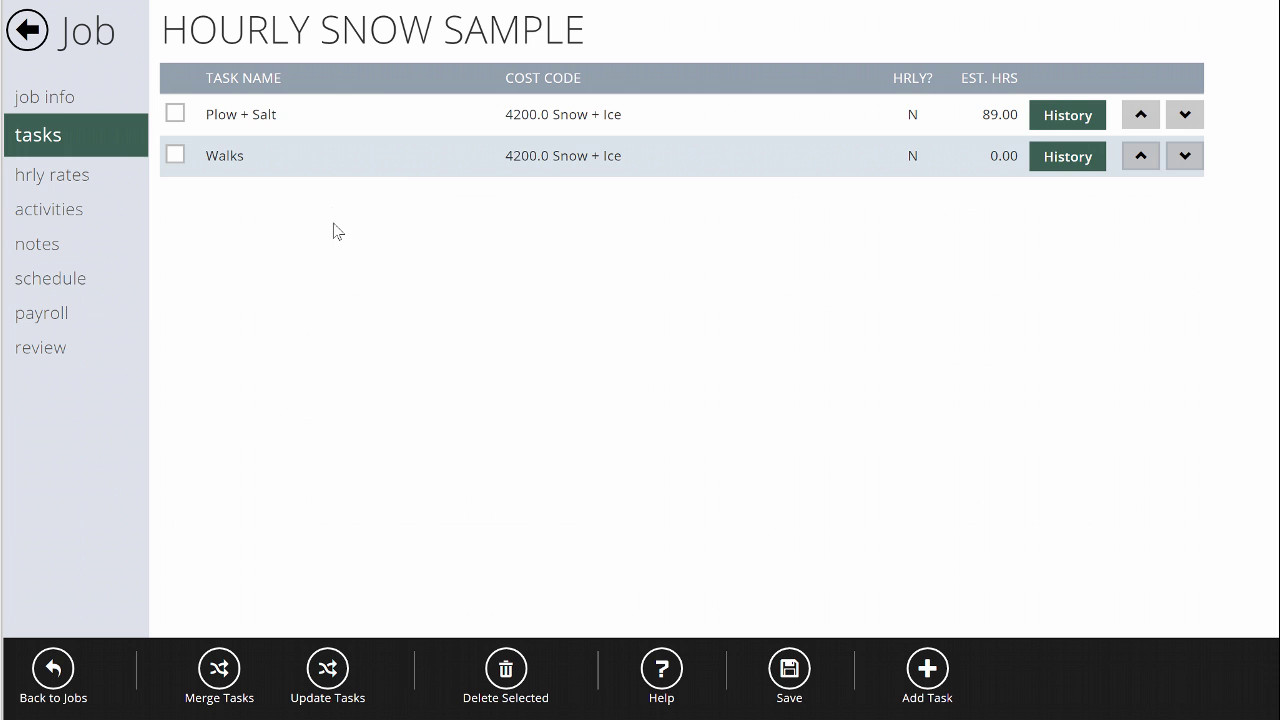
# - Rename the Plow + Salt task to Plowing and enable hourly-rate tracking for billing
pyautogui.click(403, 114)
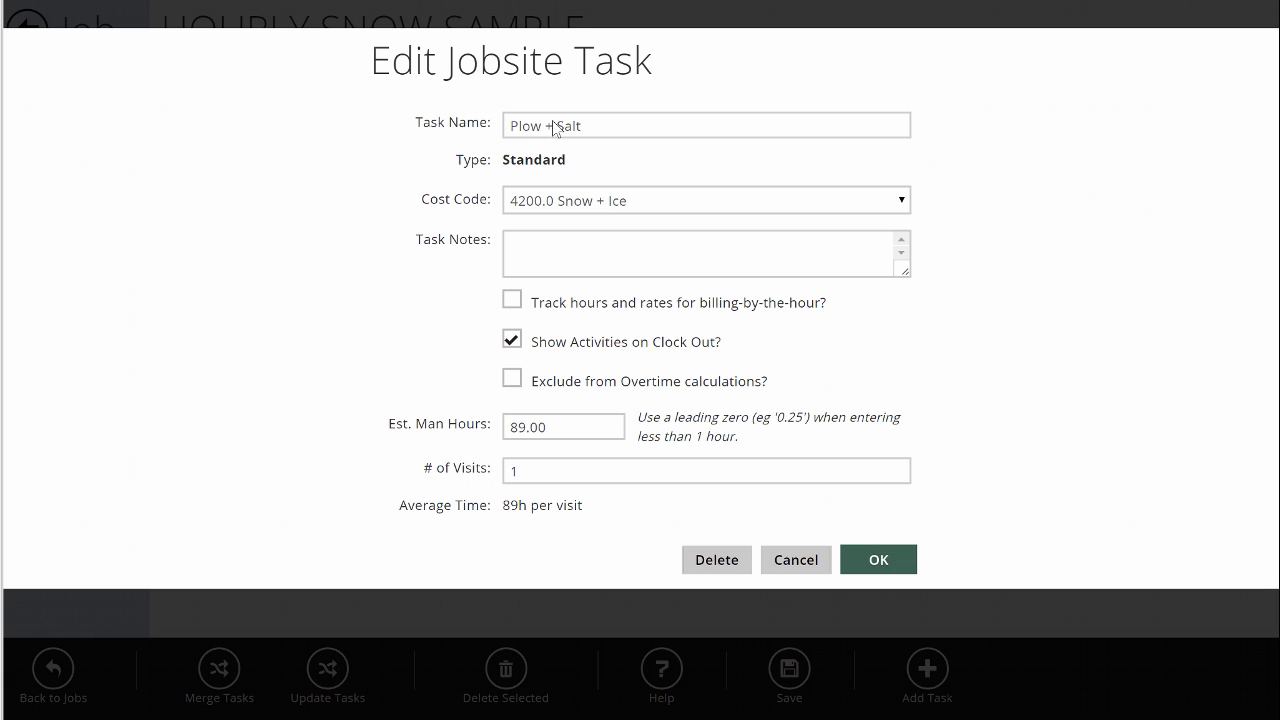
pyautogui.moveTo(546, 123); pyautogui.dragTo(558, 122)
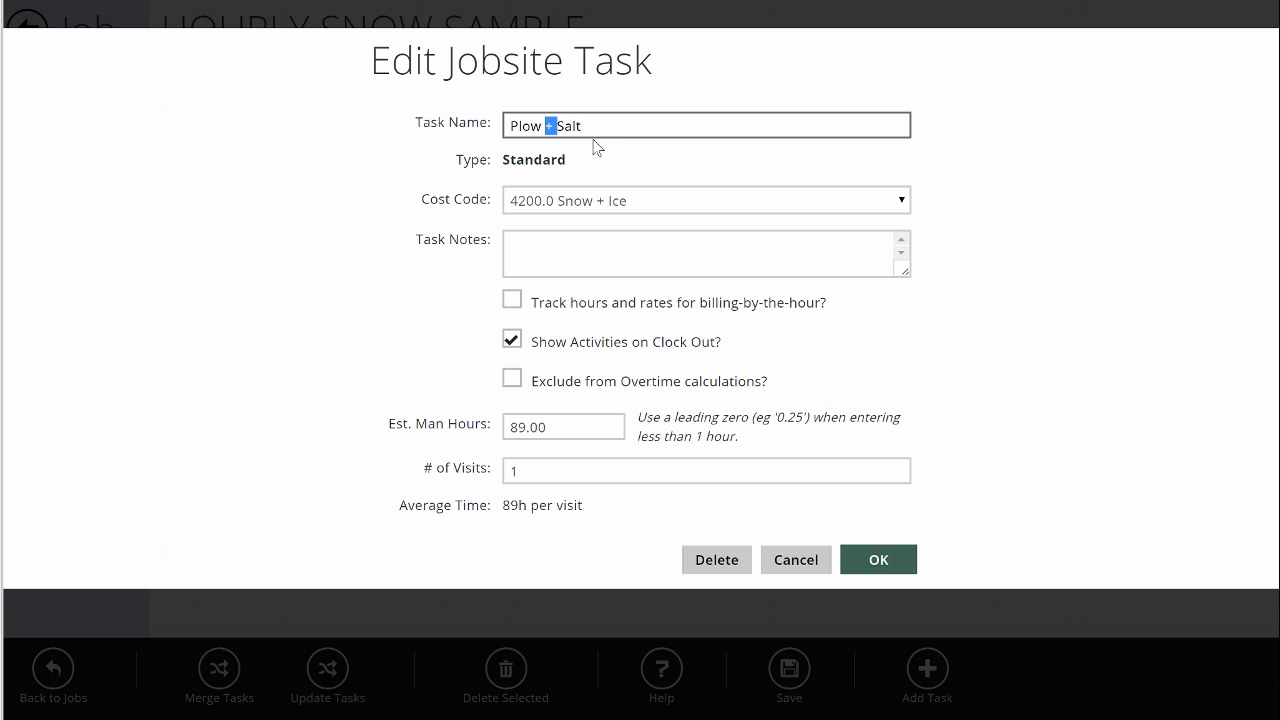
pyautogui.moveTo(585, 126); pyautogui.dragTo(542, 128)
pyautogui.write('ing')
pyautogui.click(512, 299)
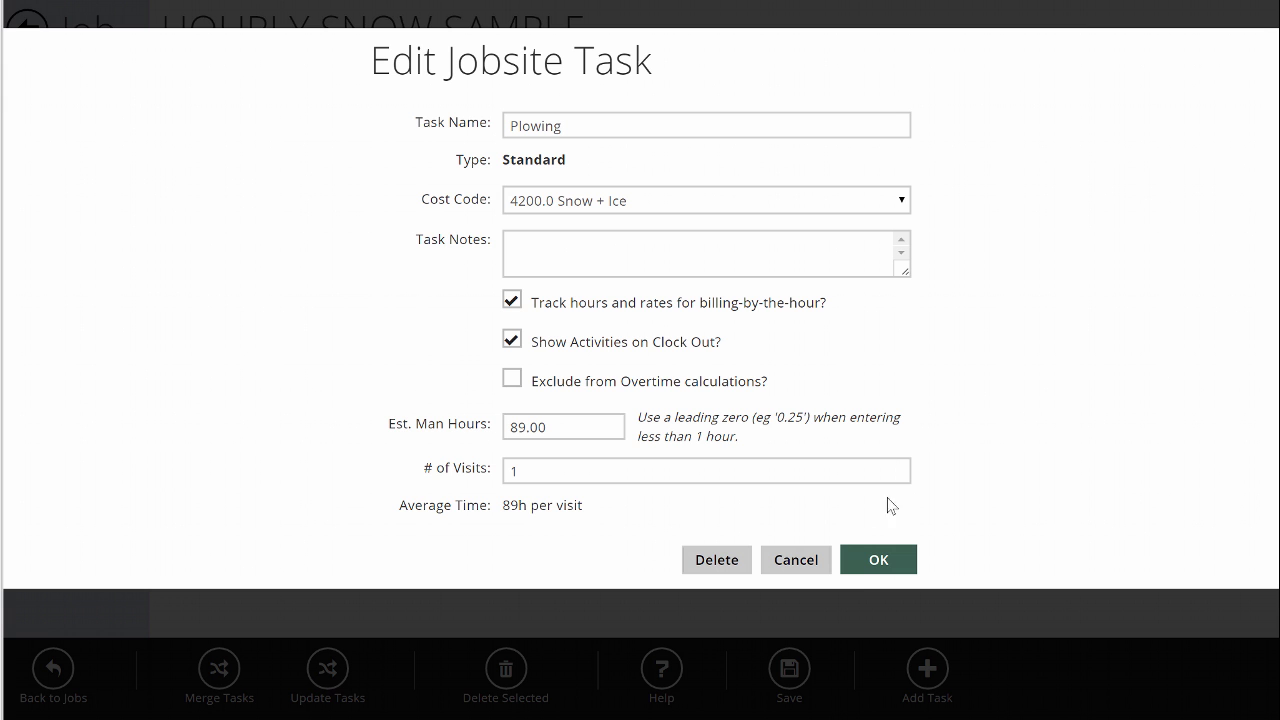
pyautogui.click(880, 561)
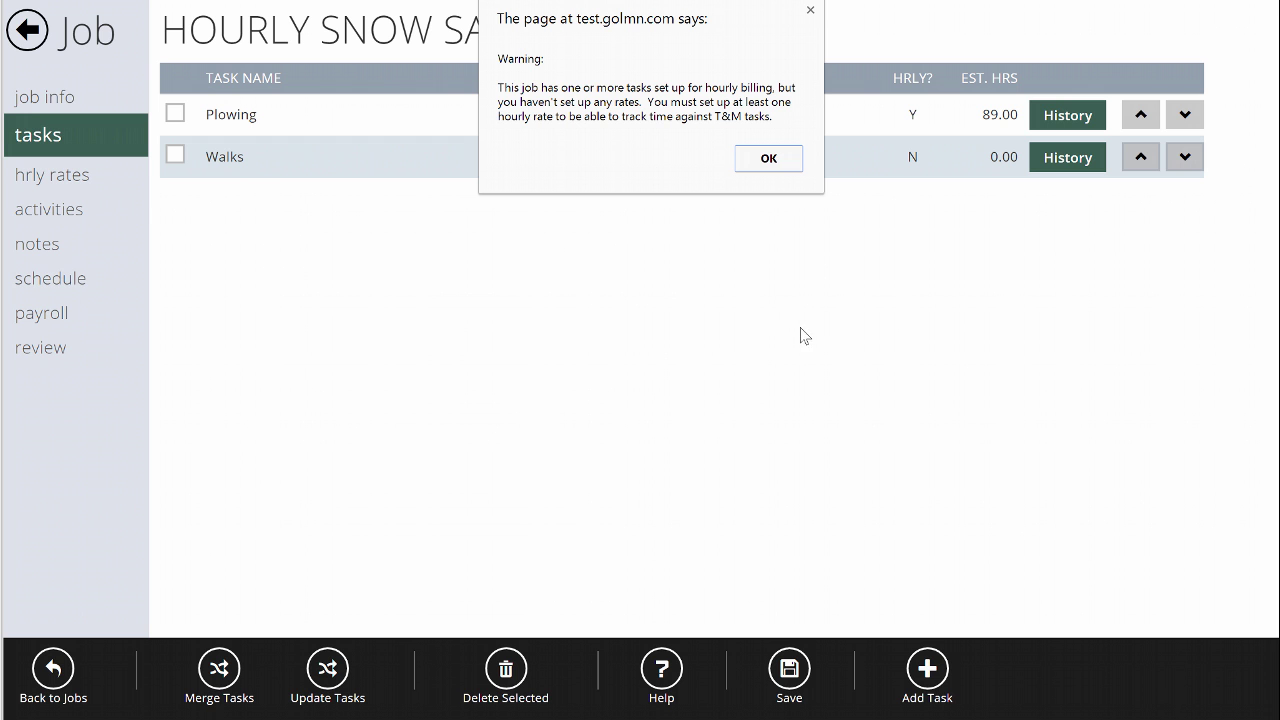
# - Enable hourly billing tracking on the Walks task and go to the job's hourly rates page
pyautogui.click(787, 170)
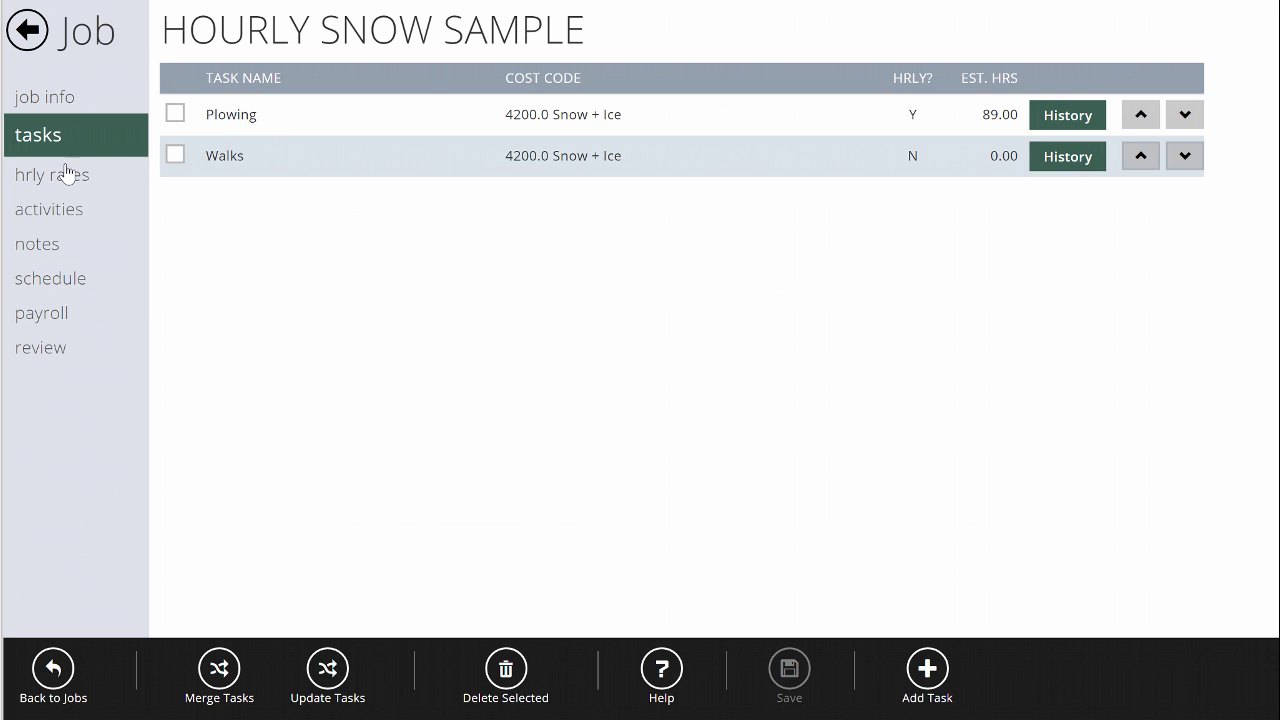
pyautogui.click(290, 160)
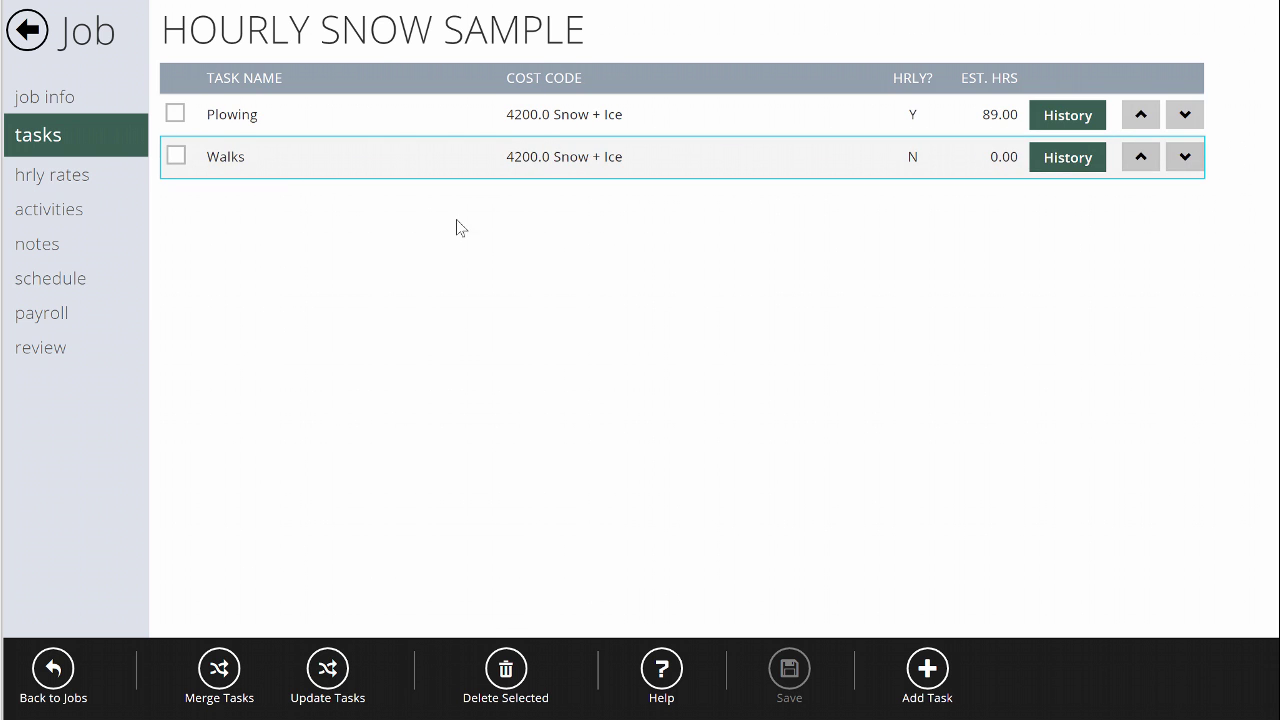
pyautogui.click(511, 299)
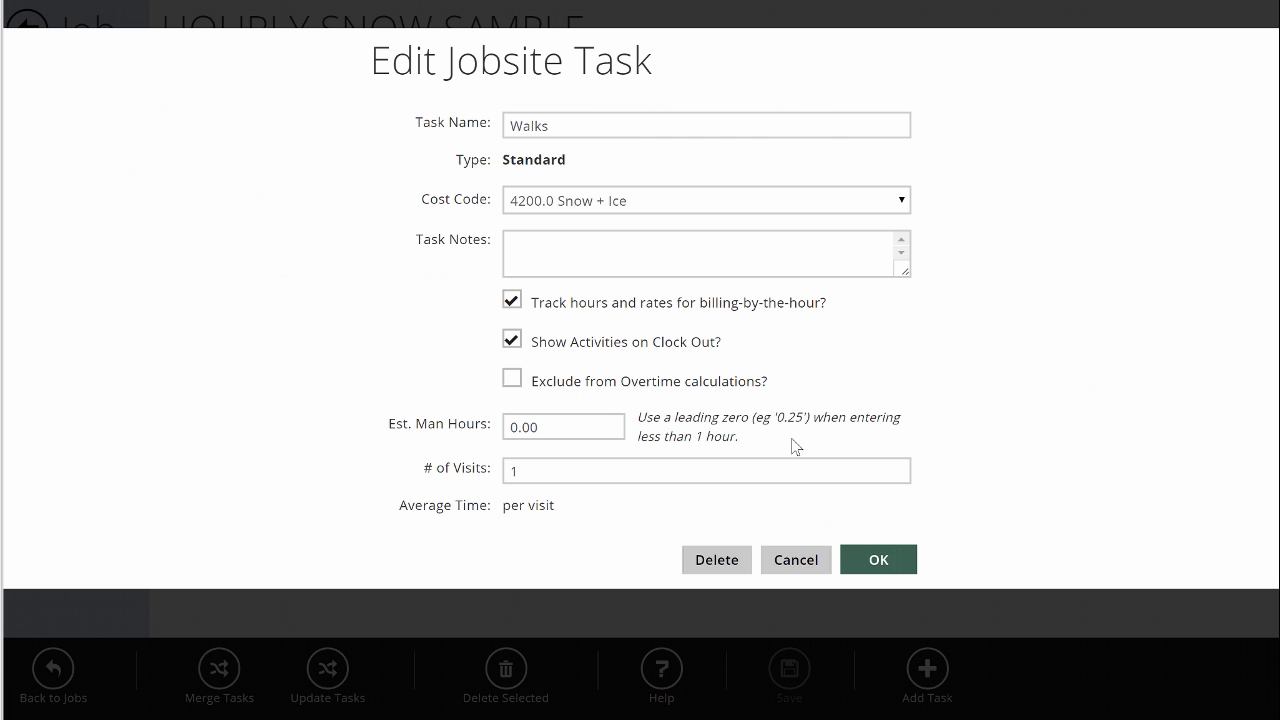
pyautogui.click(890, 558)
pyautogui.click(768, 159)
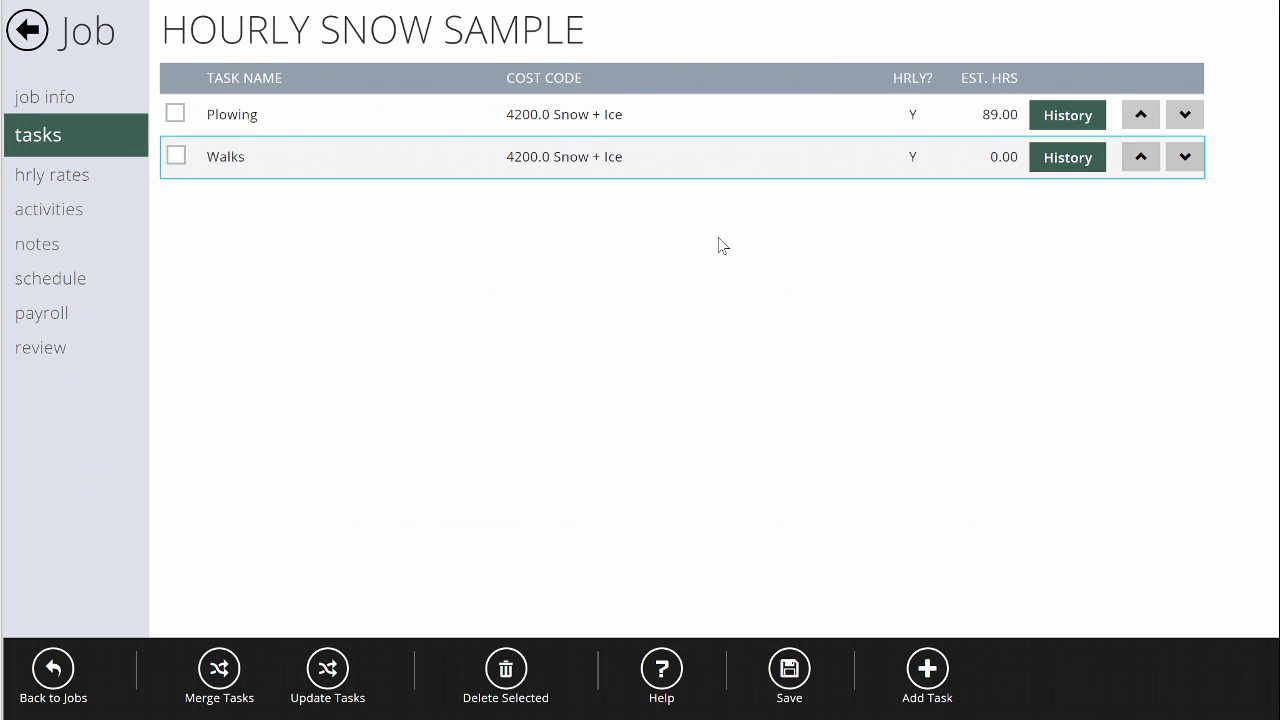
pyautogui.click(43, 180)
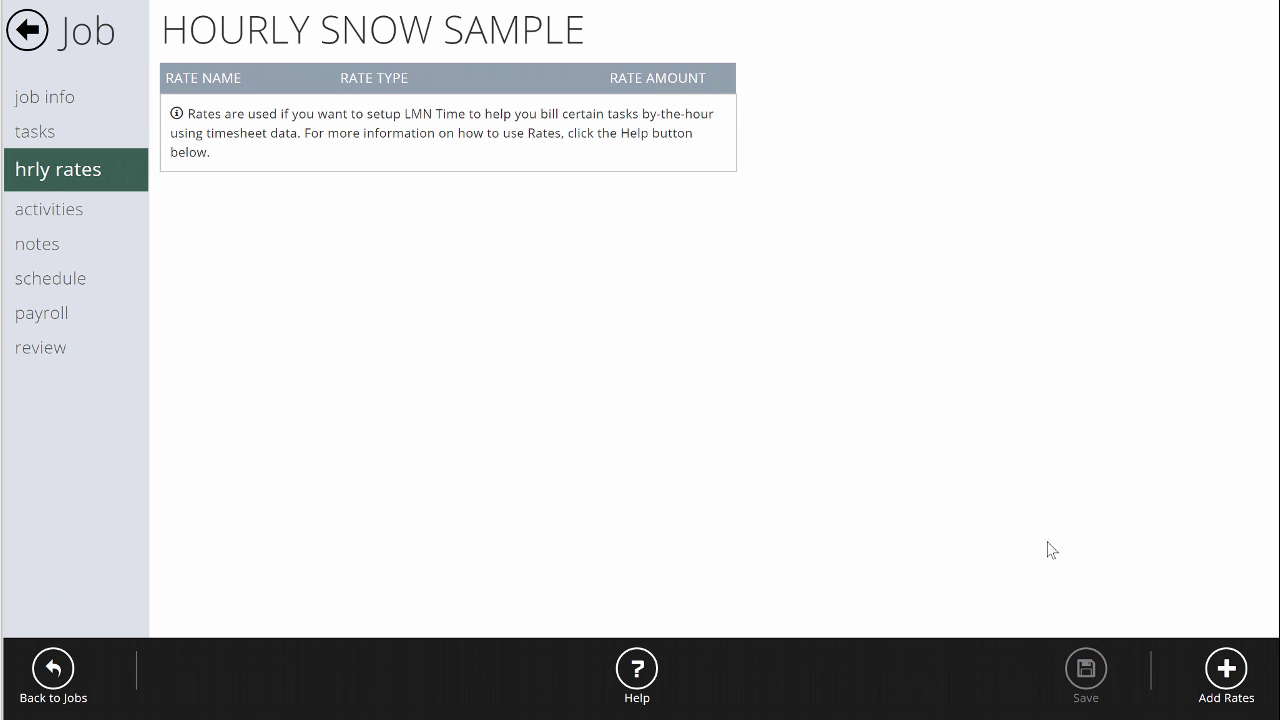
# - Select the SNOW-Plow Truck, SNOW-Sidewalk Crew and SNOW-Skid Steer + Pusher rates to add
pyautogui.click(1226, 670)
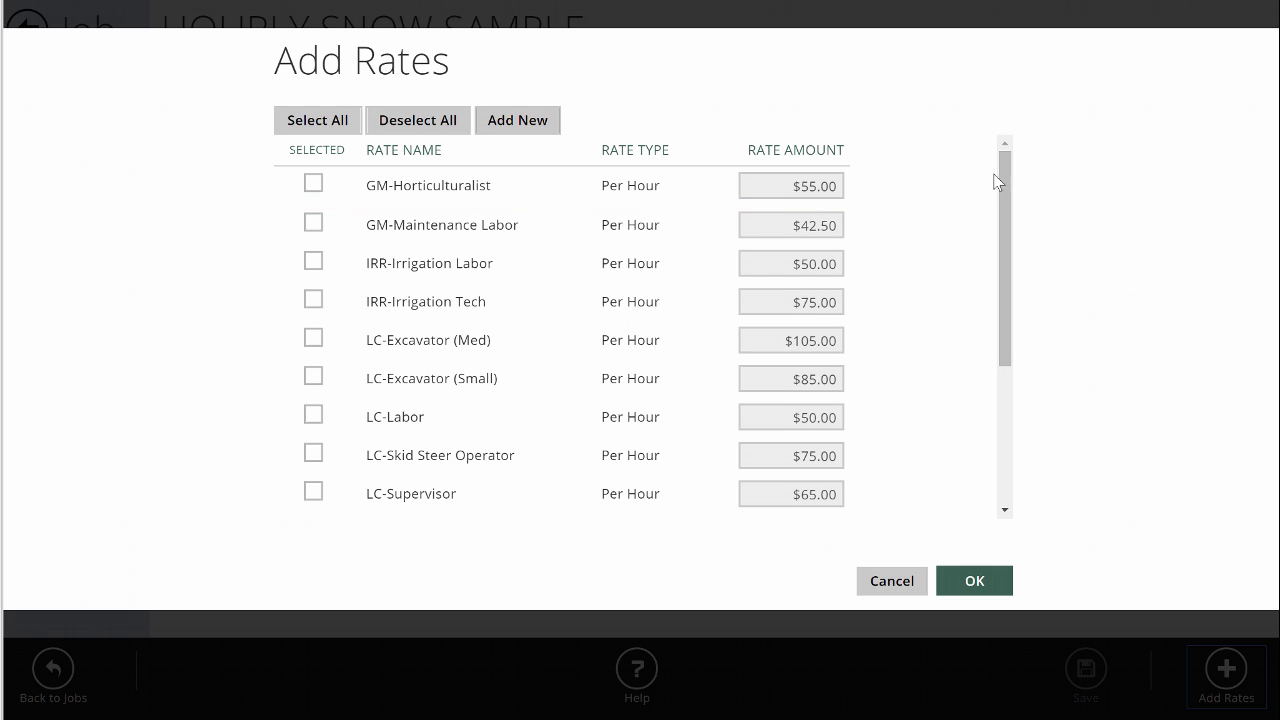
pyautogui.moveTo(1003, 180); pyautogui.dragTo(1043, 357)
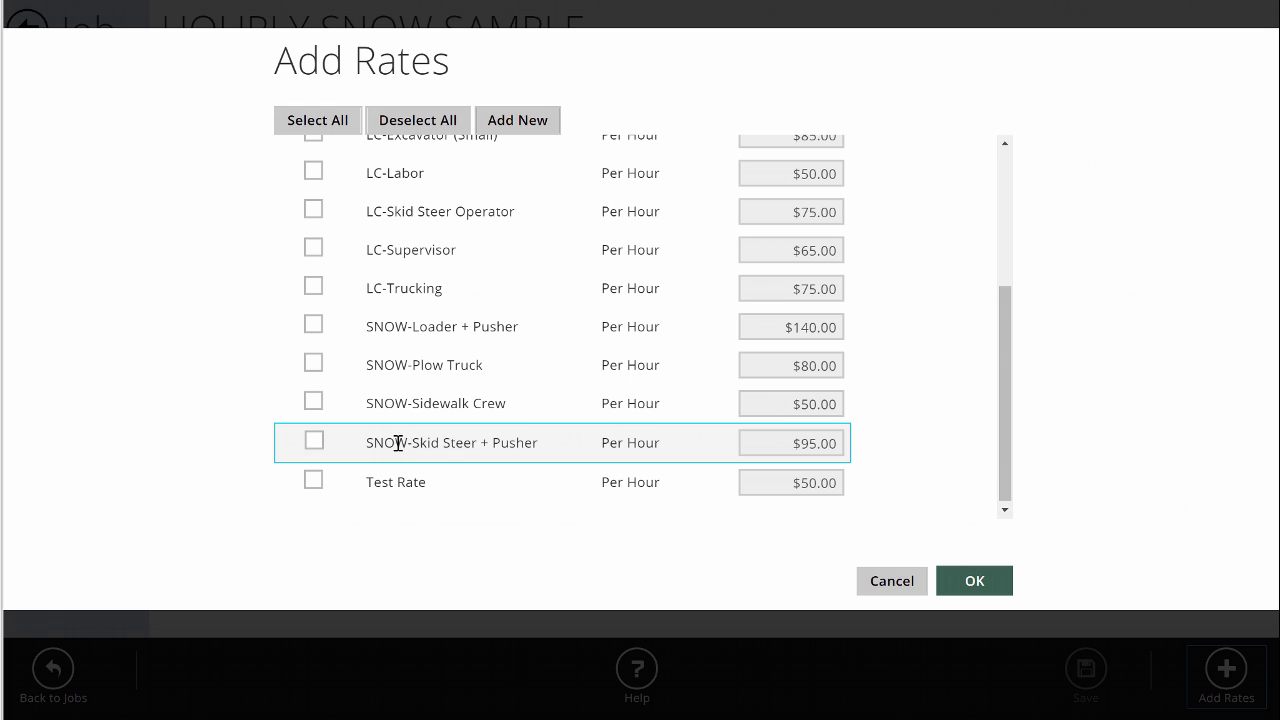
pyautogui.click(314, 366)
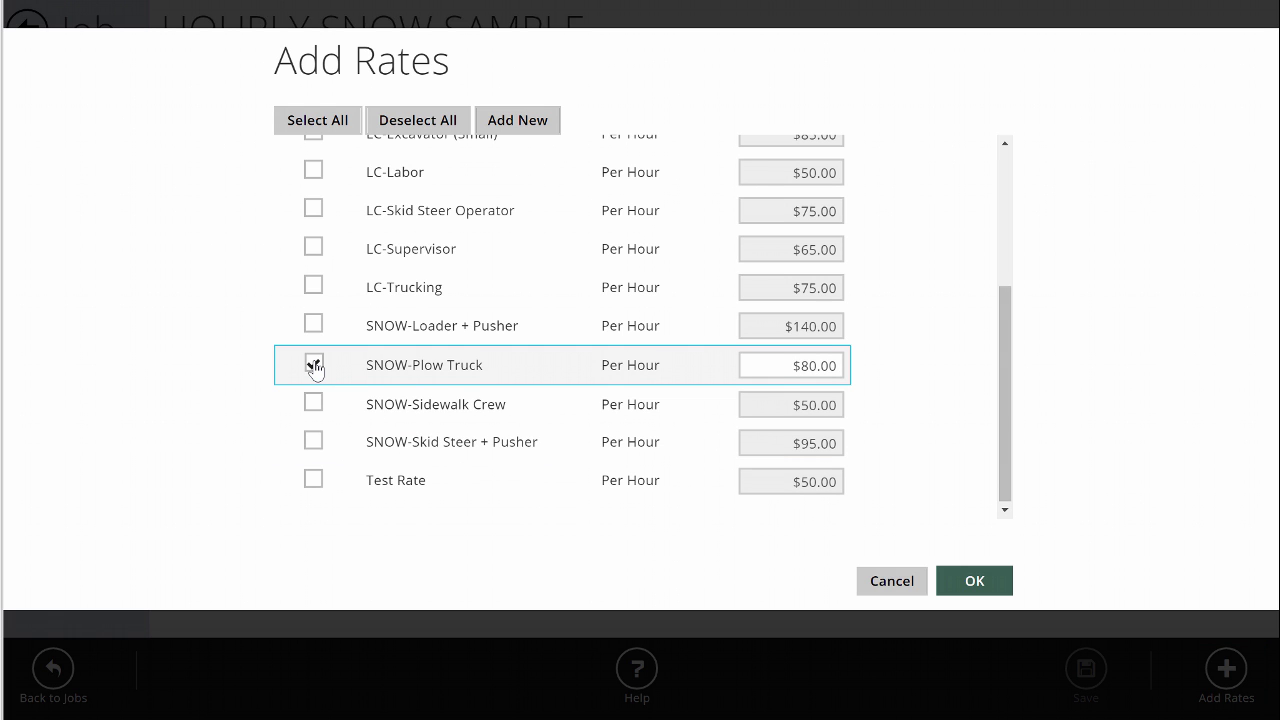
pyautogui.click(313, 444)
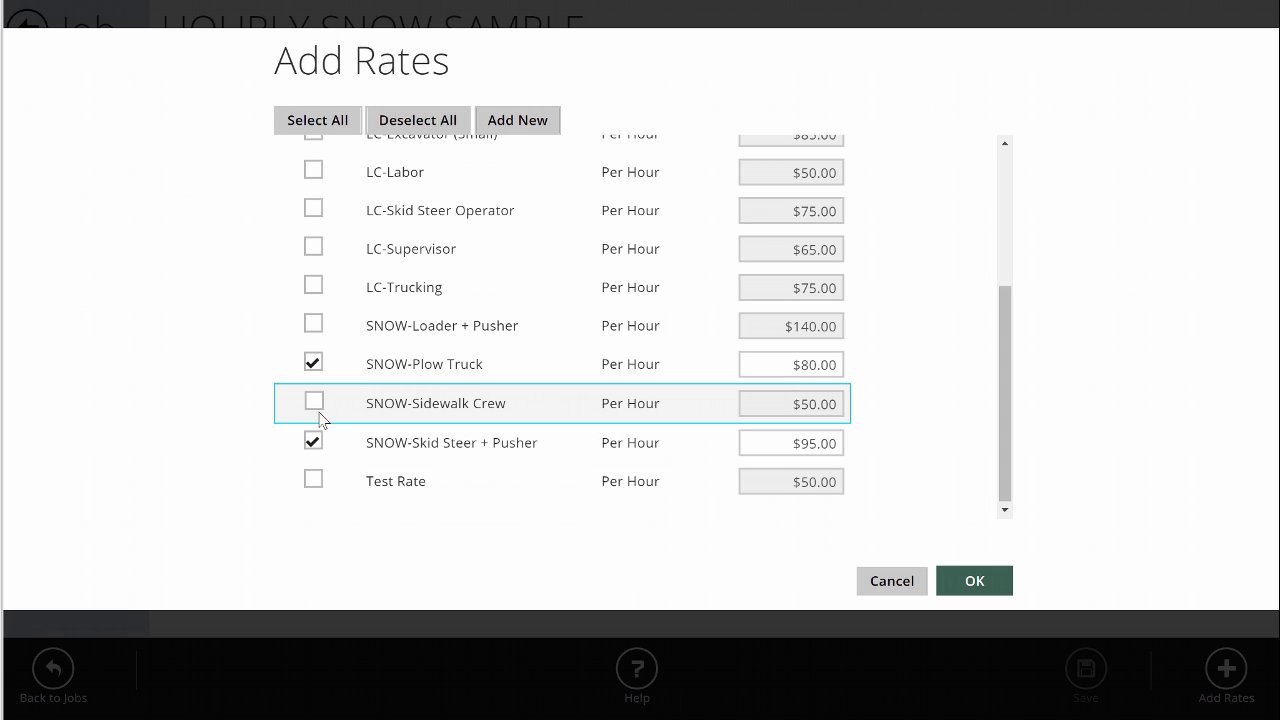
pyautogui.click(314, 405)
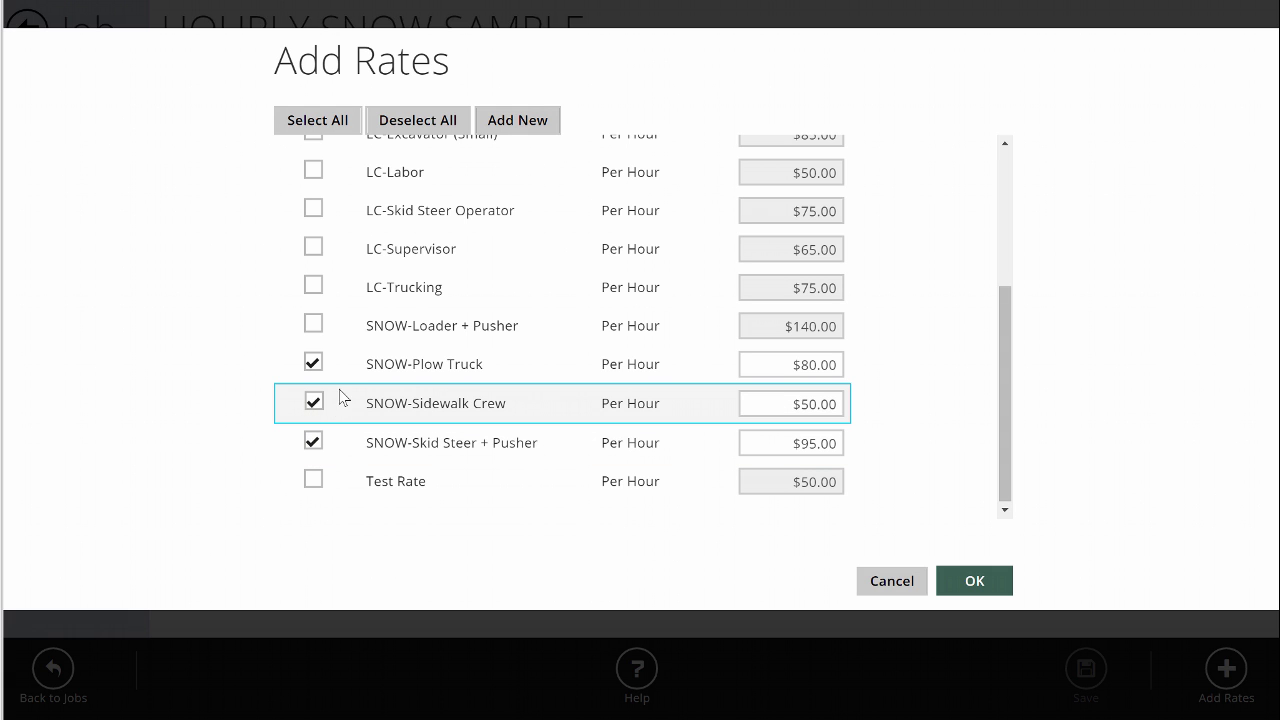
pyautogui.click(314, 440)
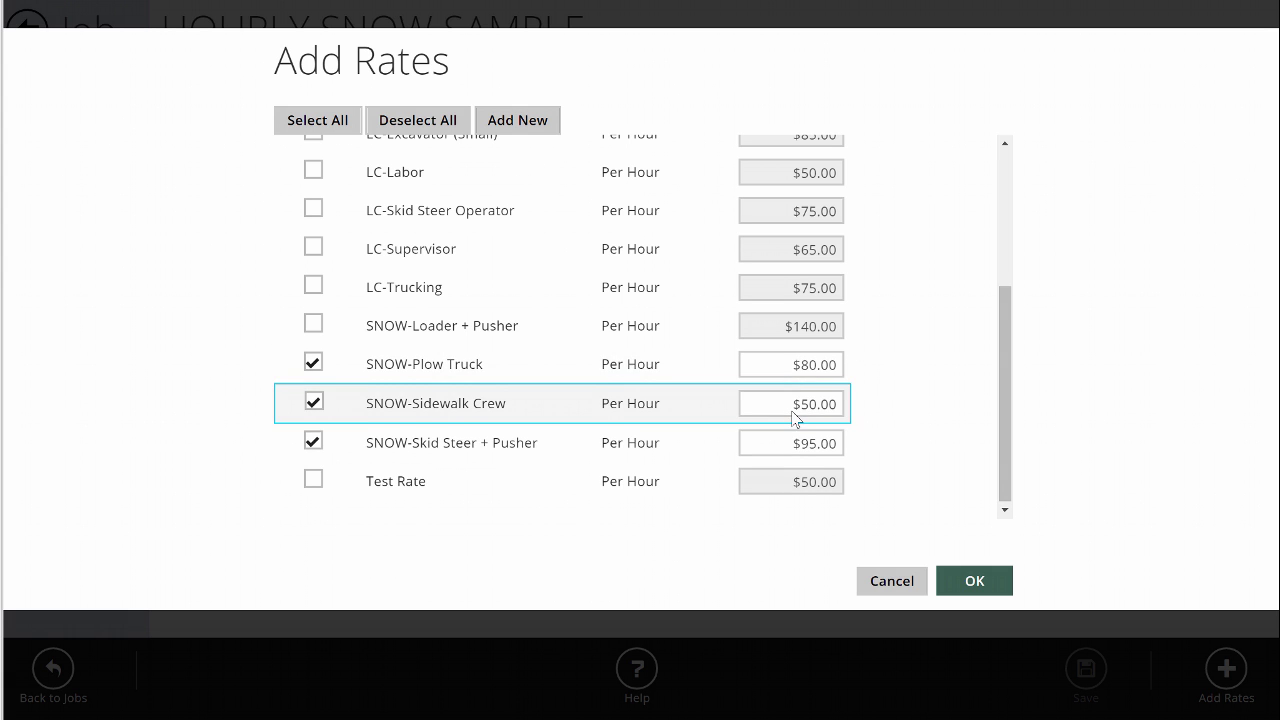
# - Set Plow Truck to 75 and Sidewalk Crew to 55, then add the rates to the job
pyautogui.moveTo(786, 364); pyautogui.dragTo(942, 360)
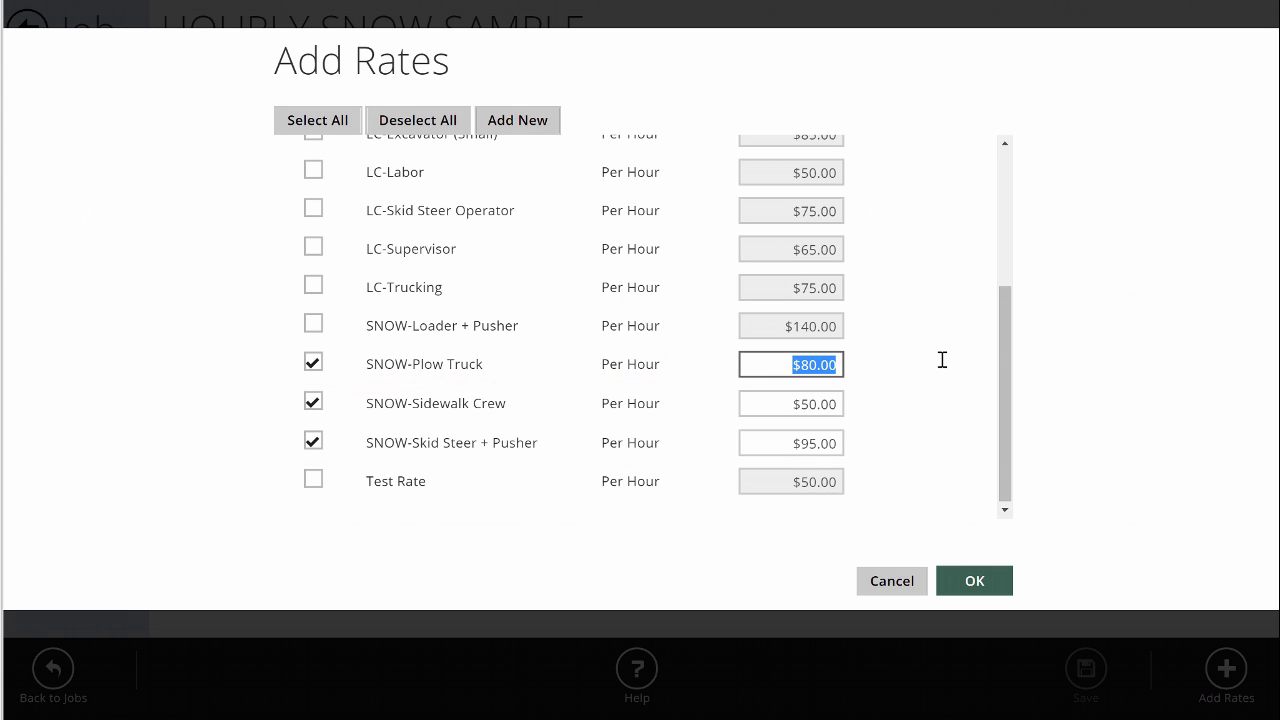
pyautogui.write('75')
pyautogui.press('Tab')
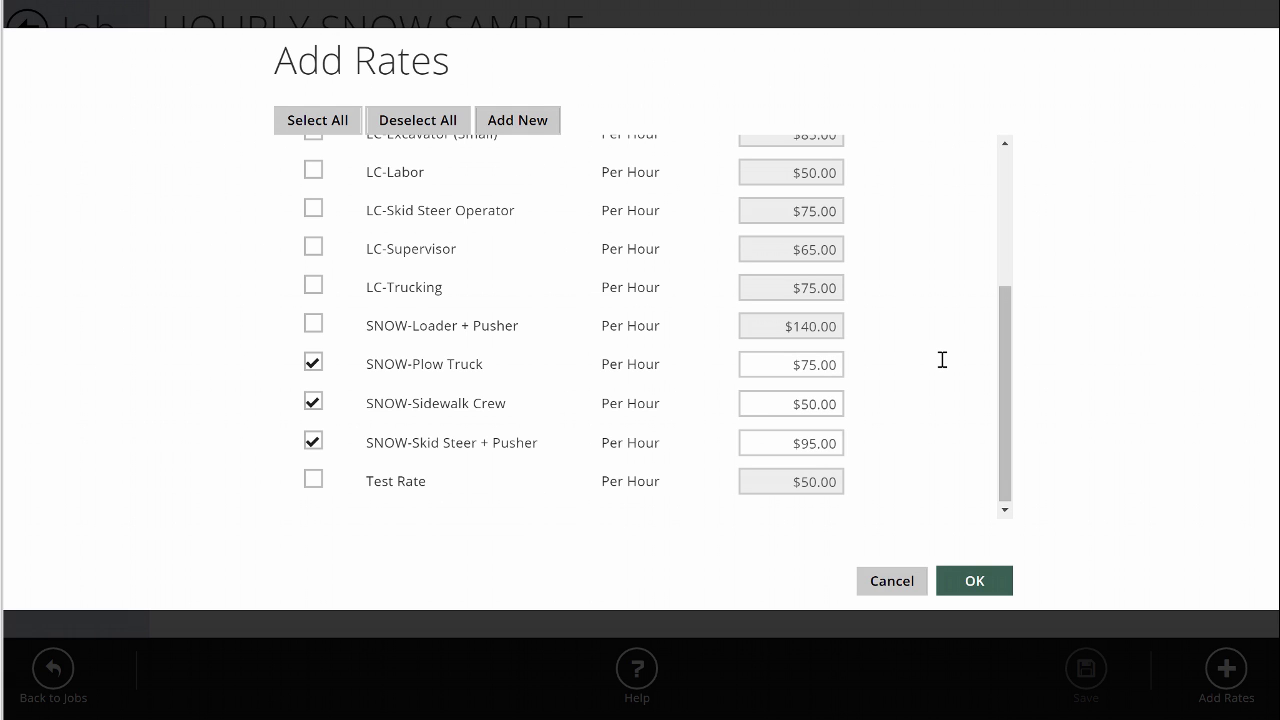
pyautogui.write('55')
pyautogui.click(941, 360)
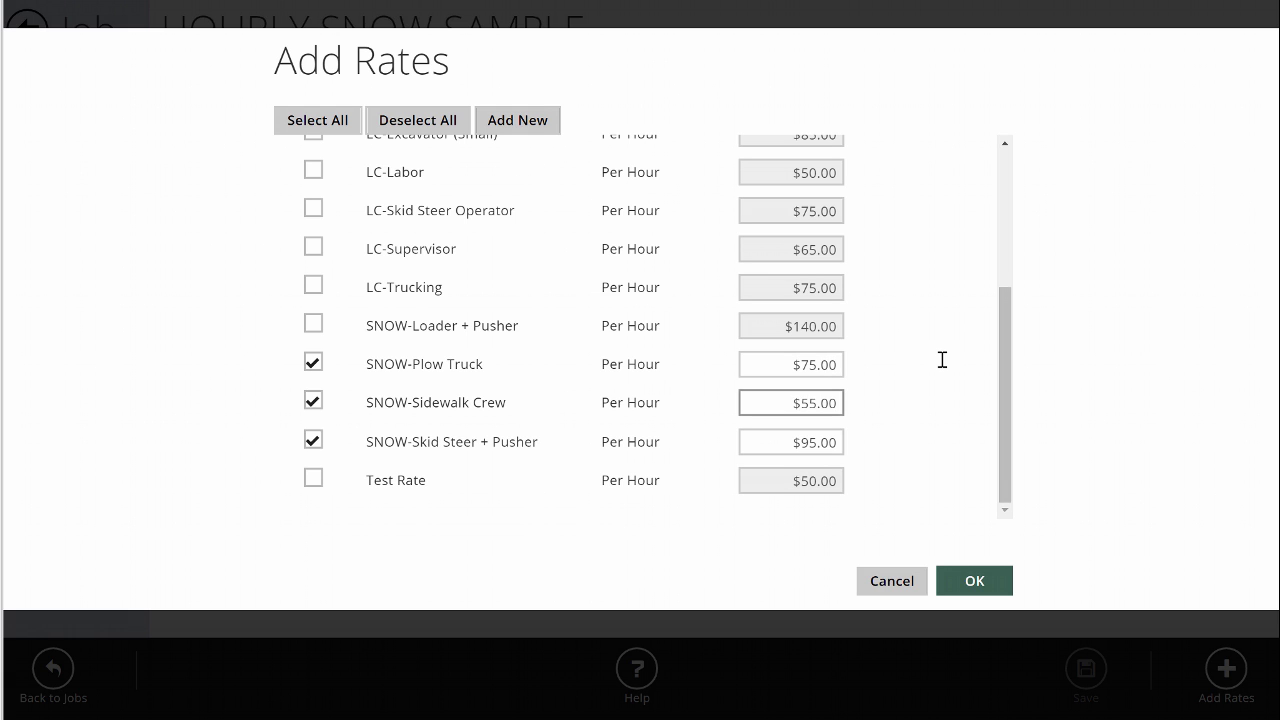
pyautogui.click(971, 580)
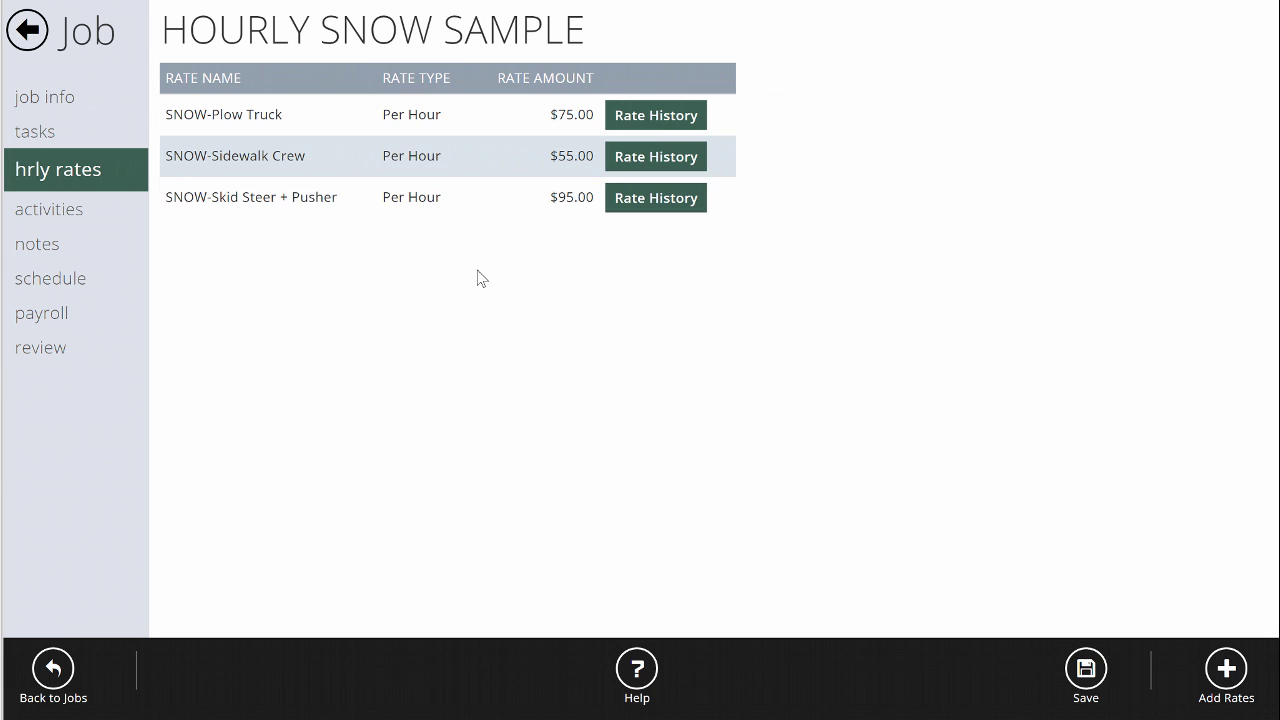
# - Change the job's SNOW-Plow Truck rate from $75.00 to $80.00 per hour
pyautogui.click(509, 103)
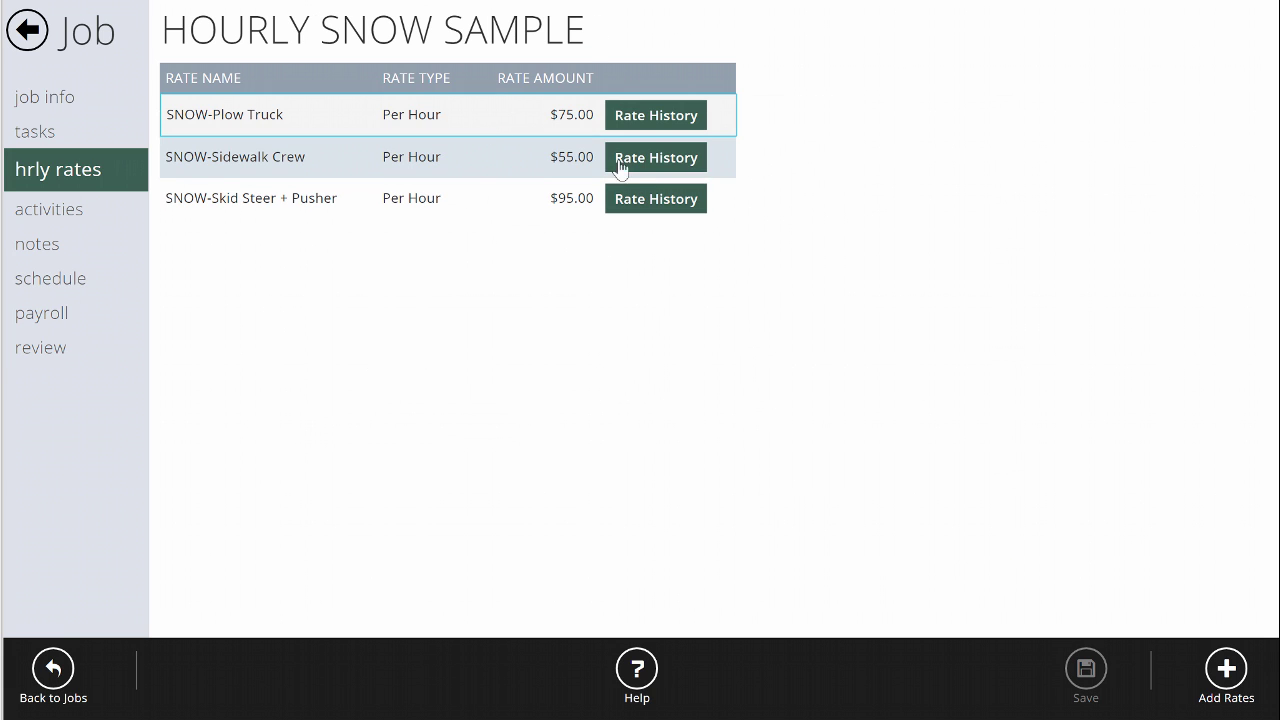
pyautogui.write('80')
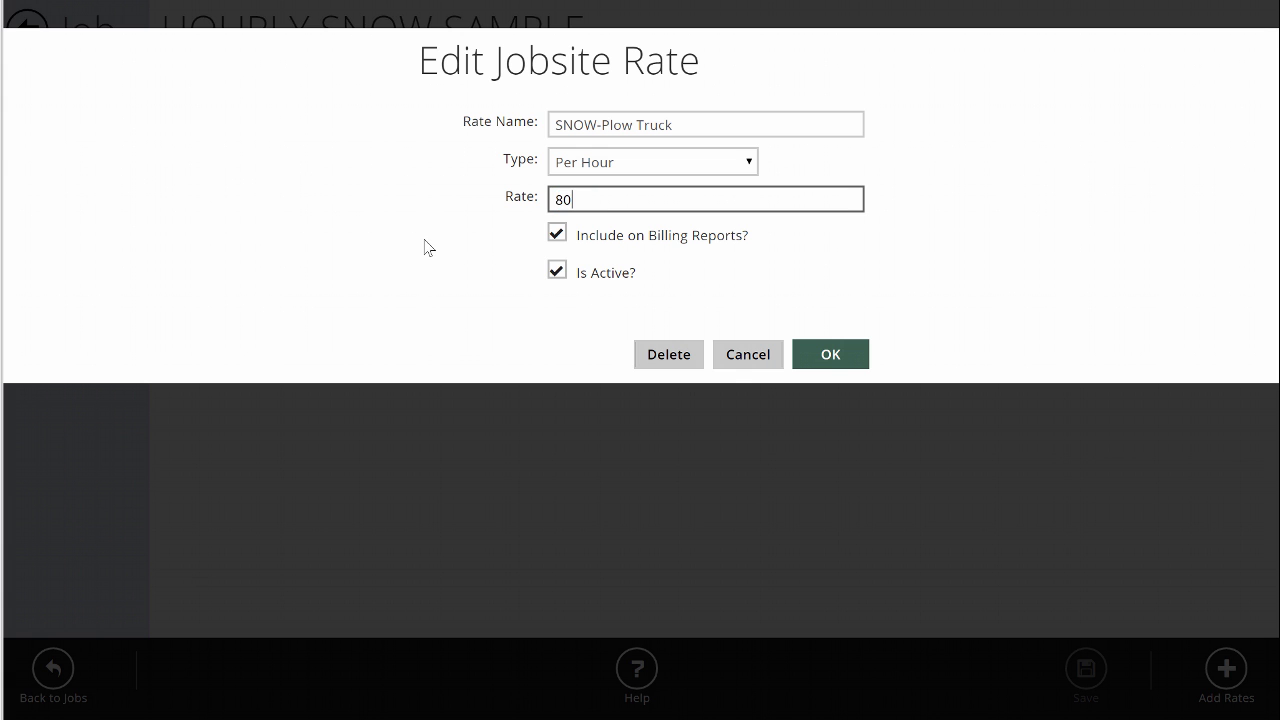
pyautogui.click(831, 356)
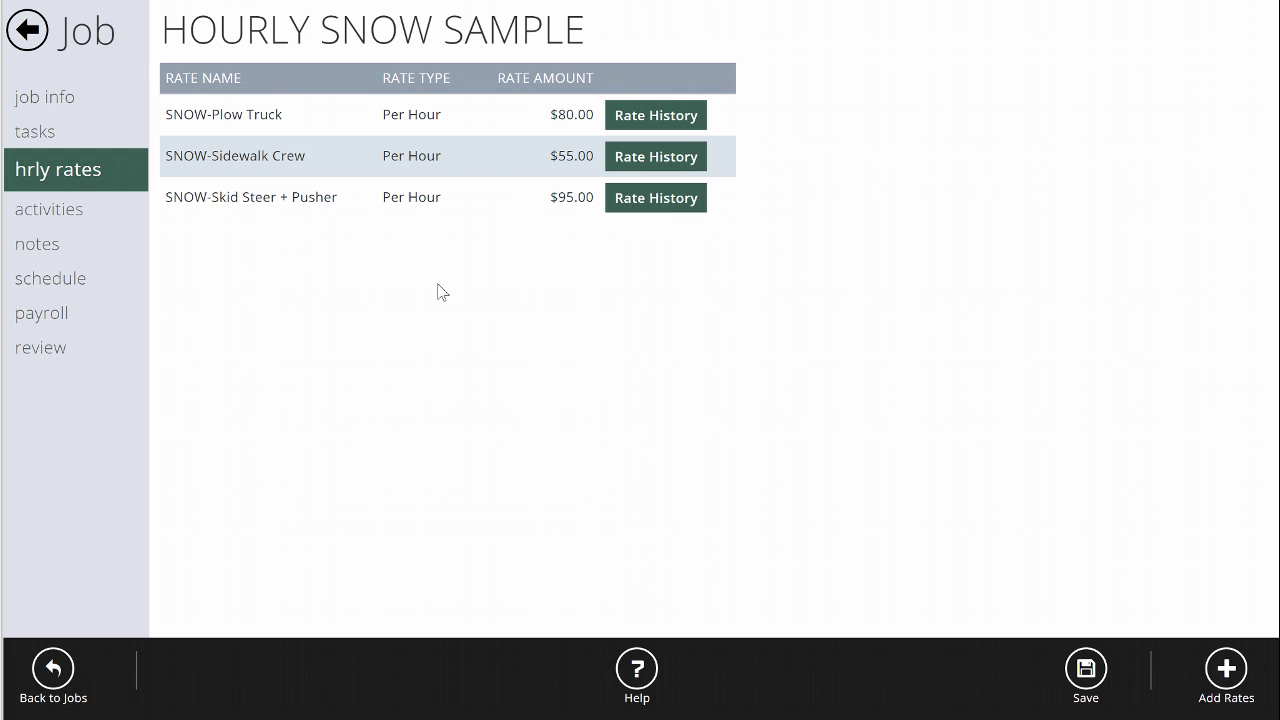
# - Bill the Salting (Lots) [App] activity per application at a $200.00 rate
pyautogui.click(69, 216)
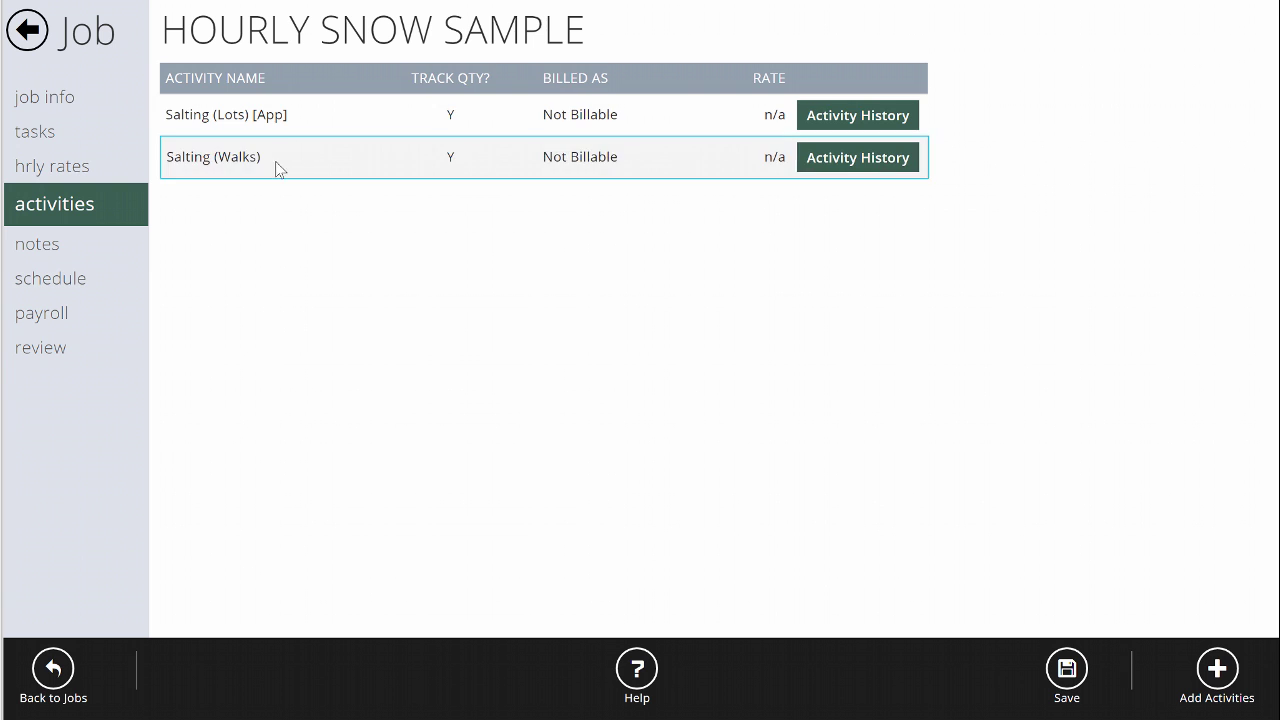
pyautogui.click(363, 116)
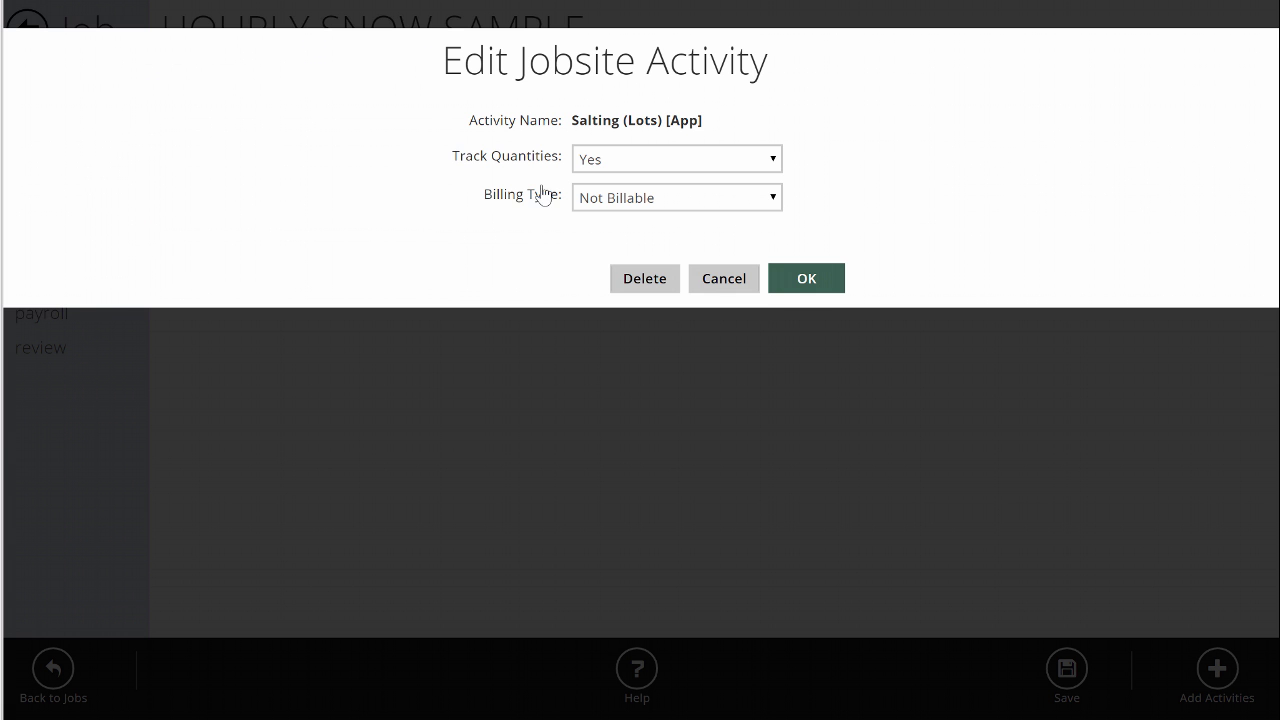
pyautogui.click(640, 199)
pyautogui.click(655, 280)
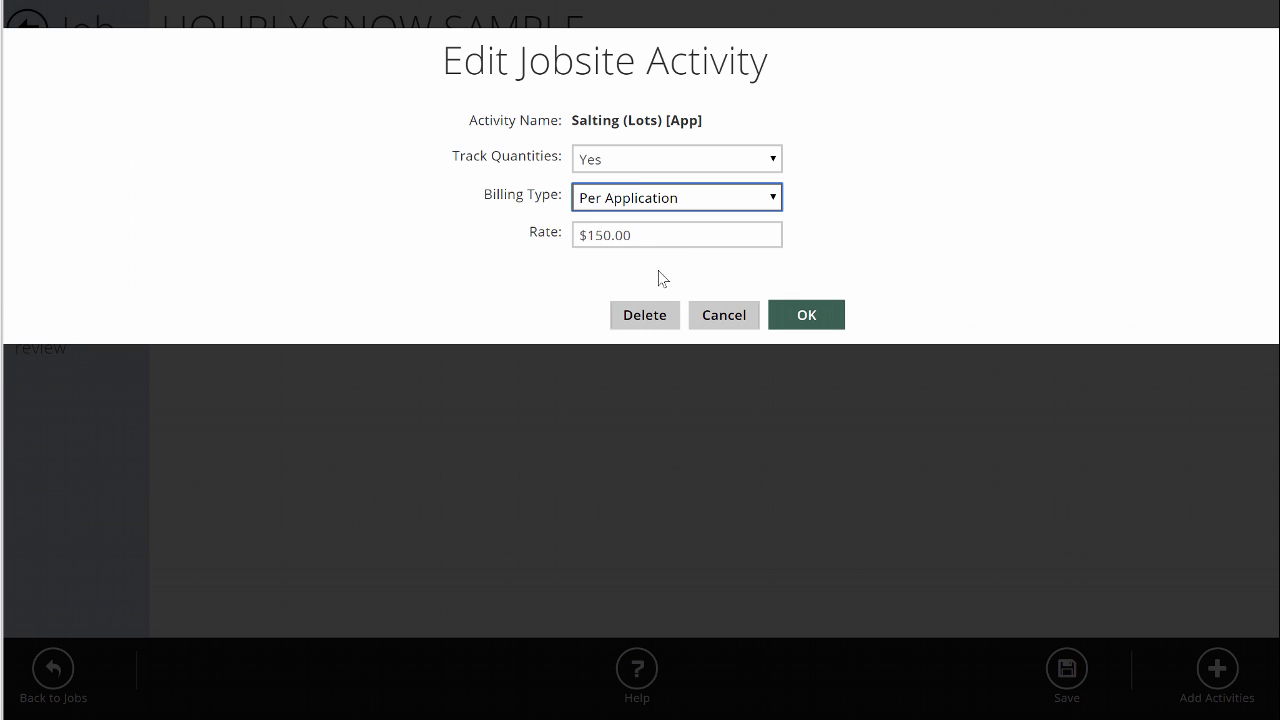
pyautogui.click(657, 243)
pyautogui.write('200')
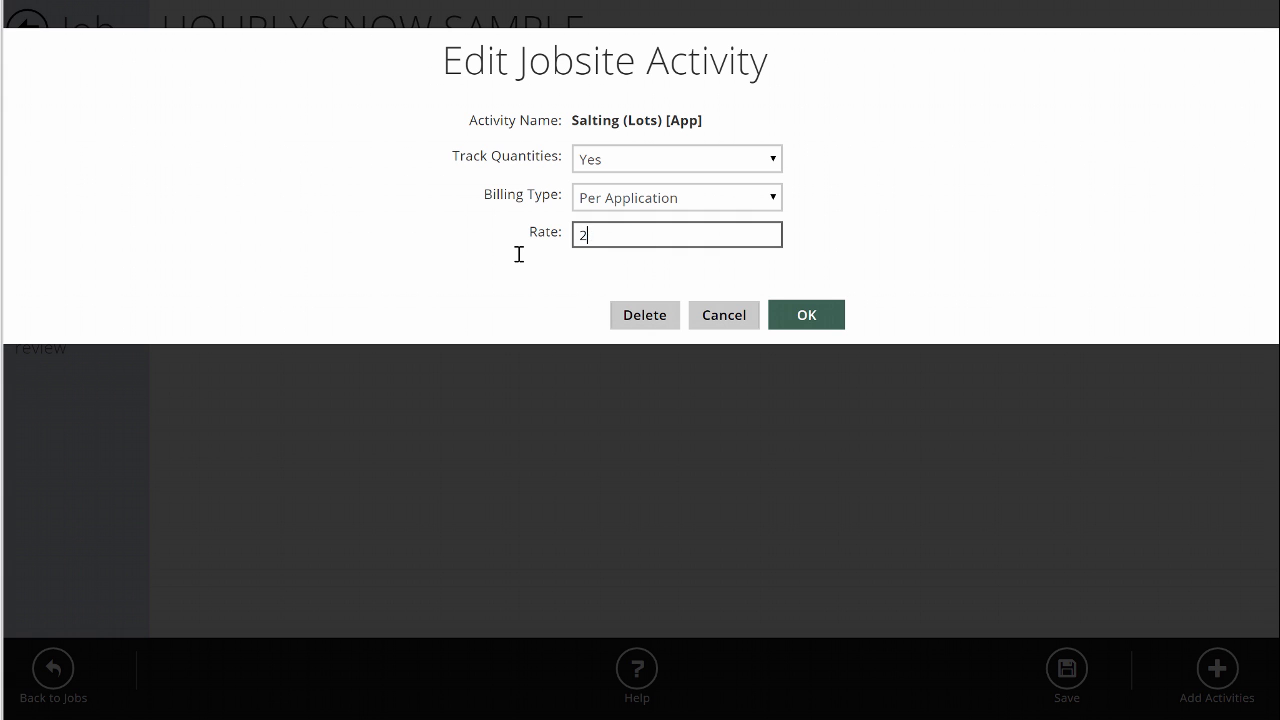
pyautogui.click(824, 324)
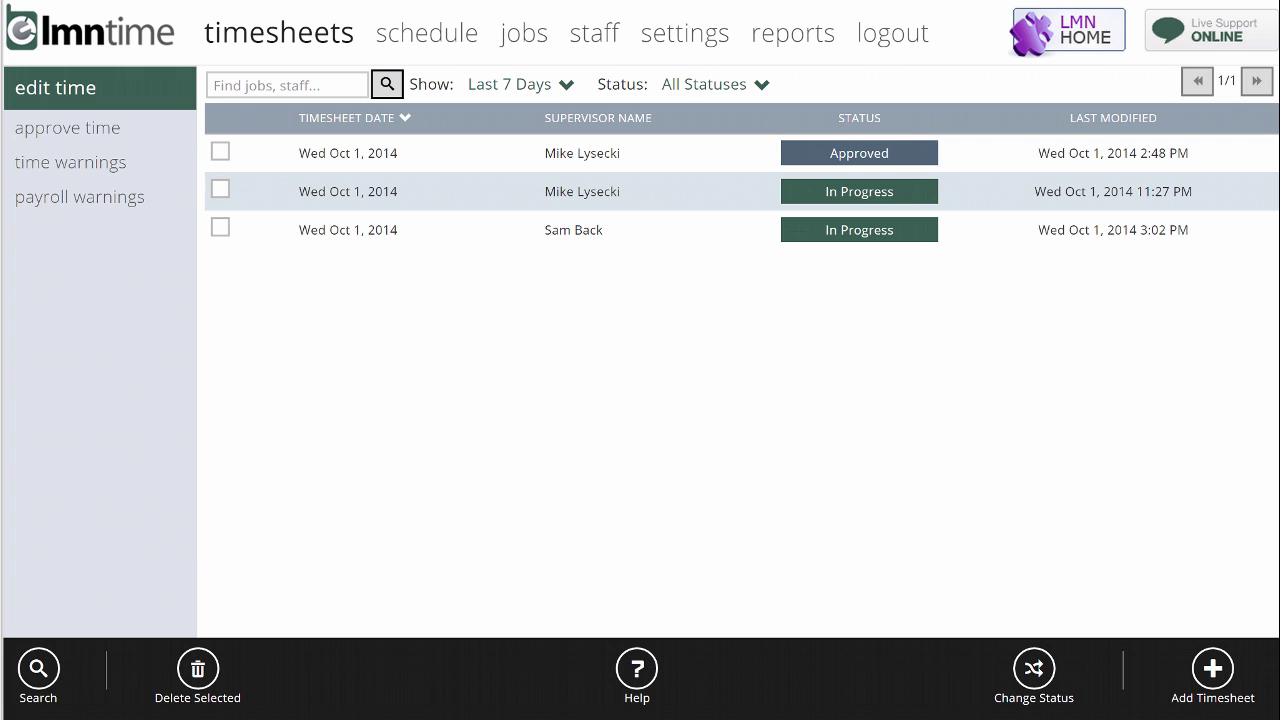
# - Start a timesheet and choose HOURLY SNOW SAMPLE as the job
pyautogui.click(500, 189)
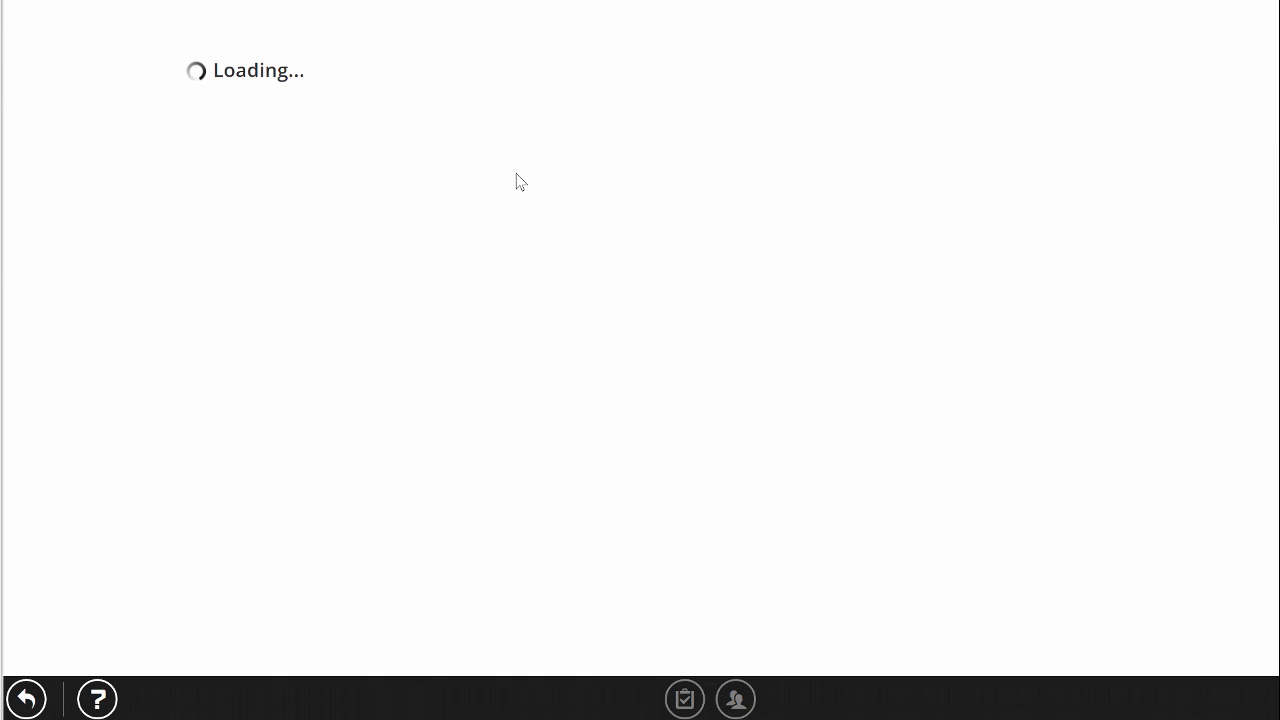
pyautogui.click(813, 698)
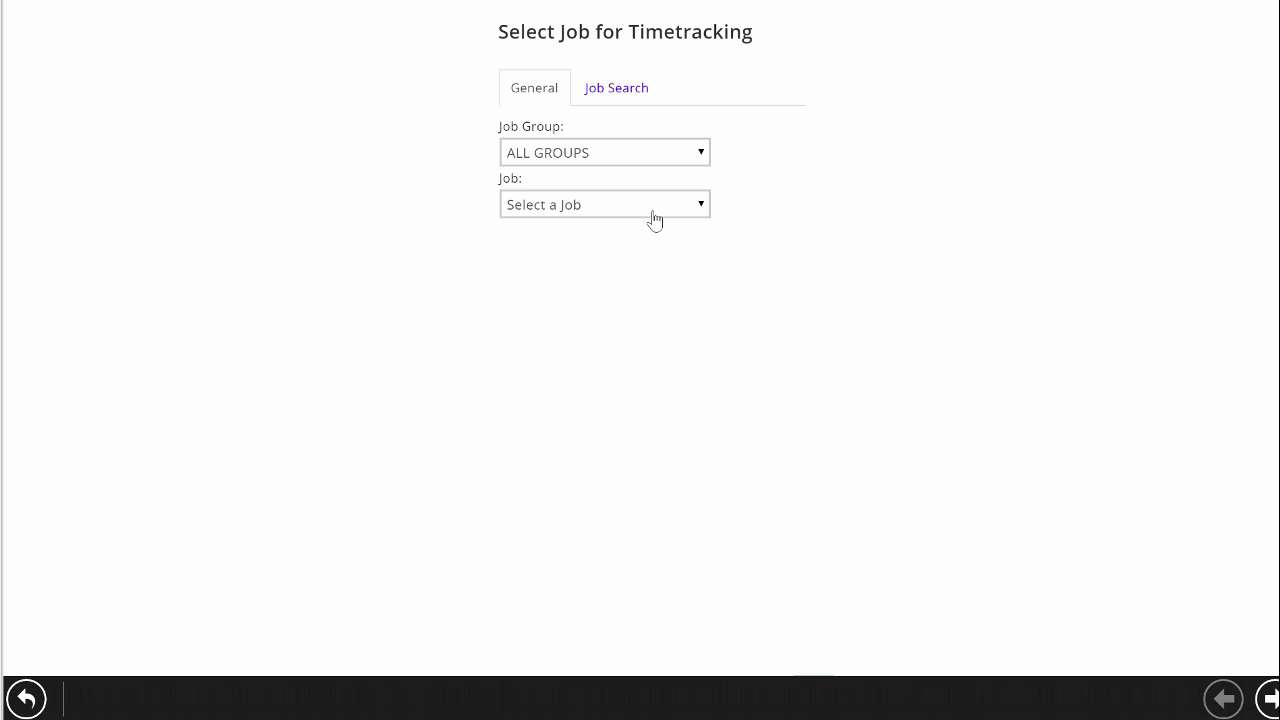
pyautogui.click(643, 209)
pyautogui.scroll(-5, 646, 416)
pyautogui.scroll(-3, 646, 416)
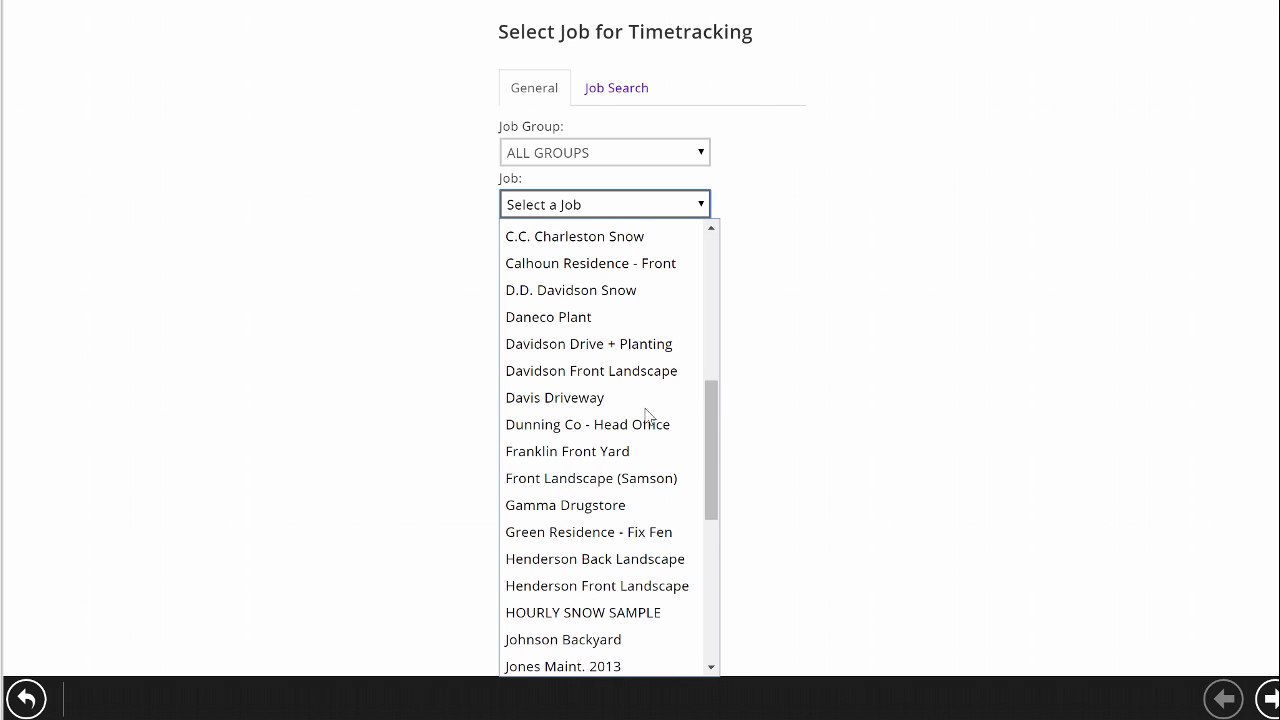
pyautogui.click(613, 519)
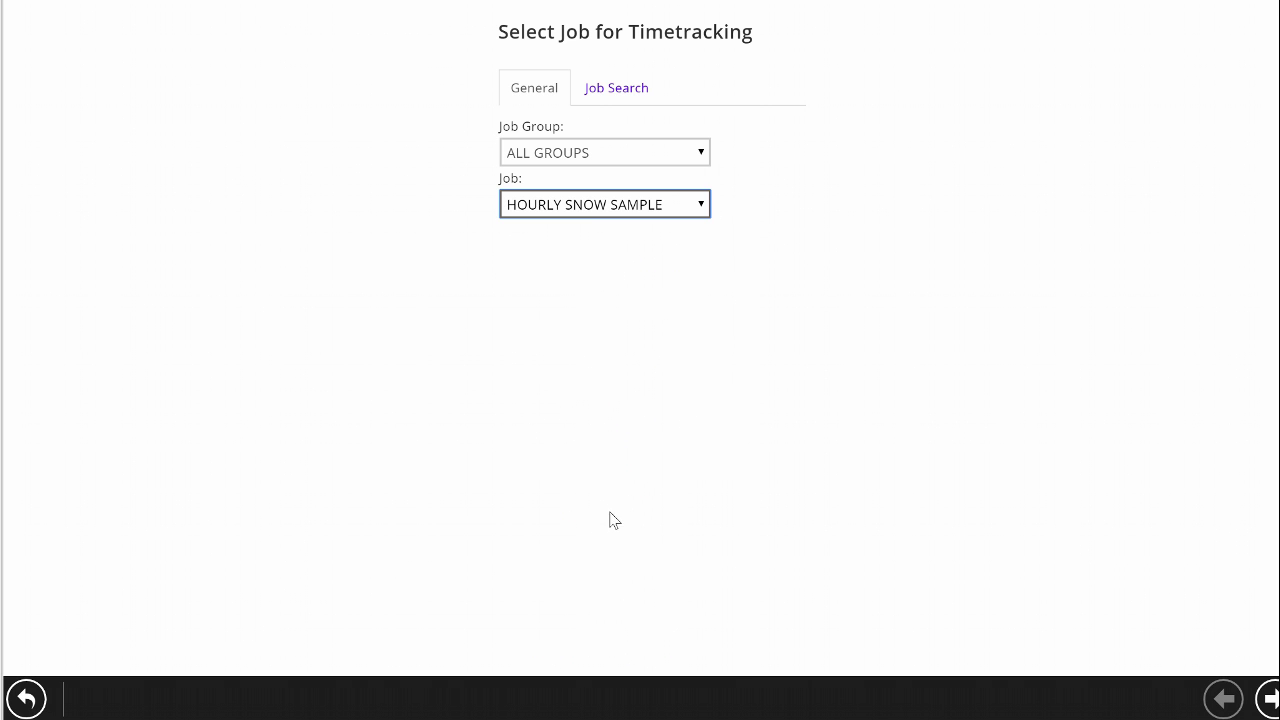
pyautogui.click(1265, 698)
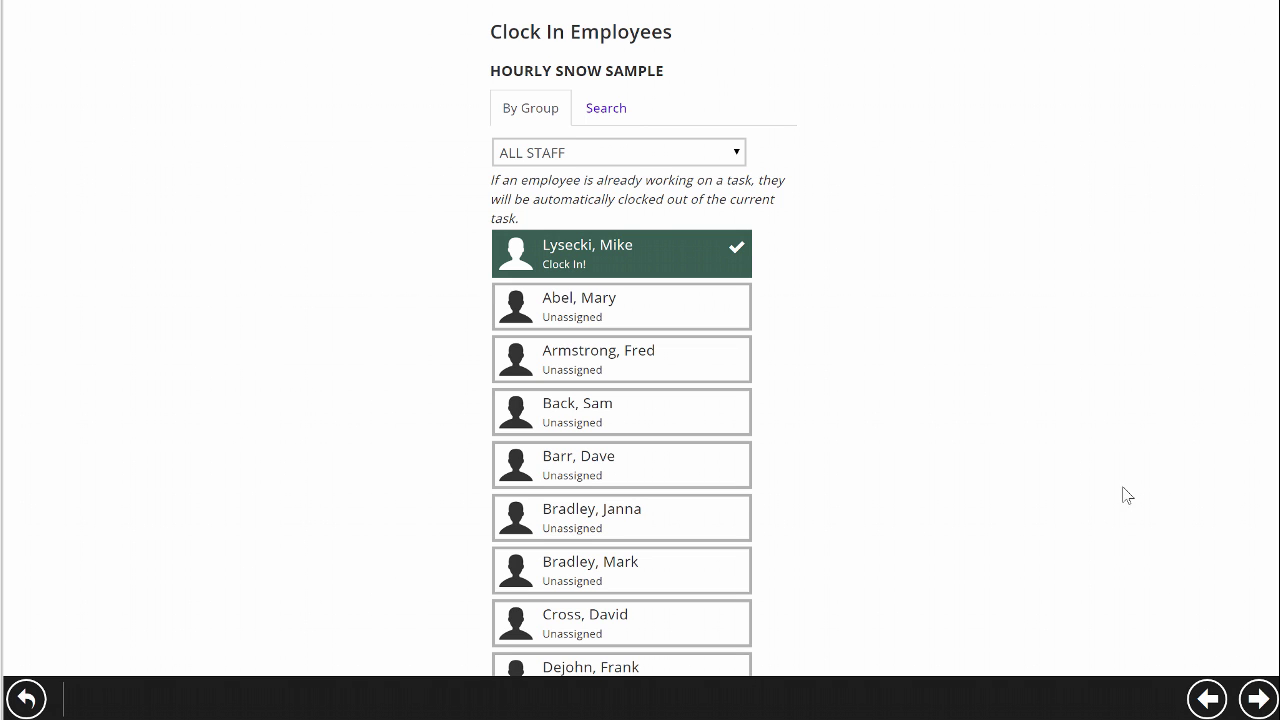
# - Clock in the second and third employees alongside the first
pyautogui.click(657, 300)
pyautogui.click(686, 368)
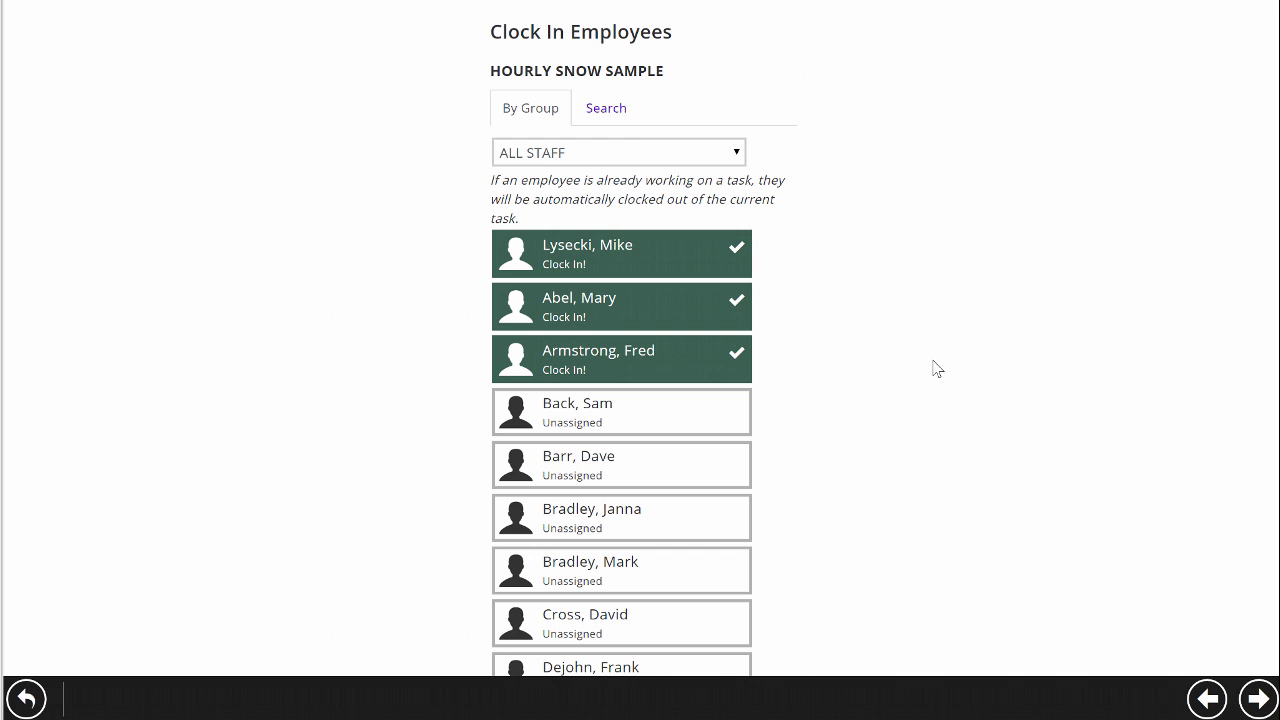
pyautogui.click(1260, 700)
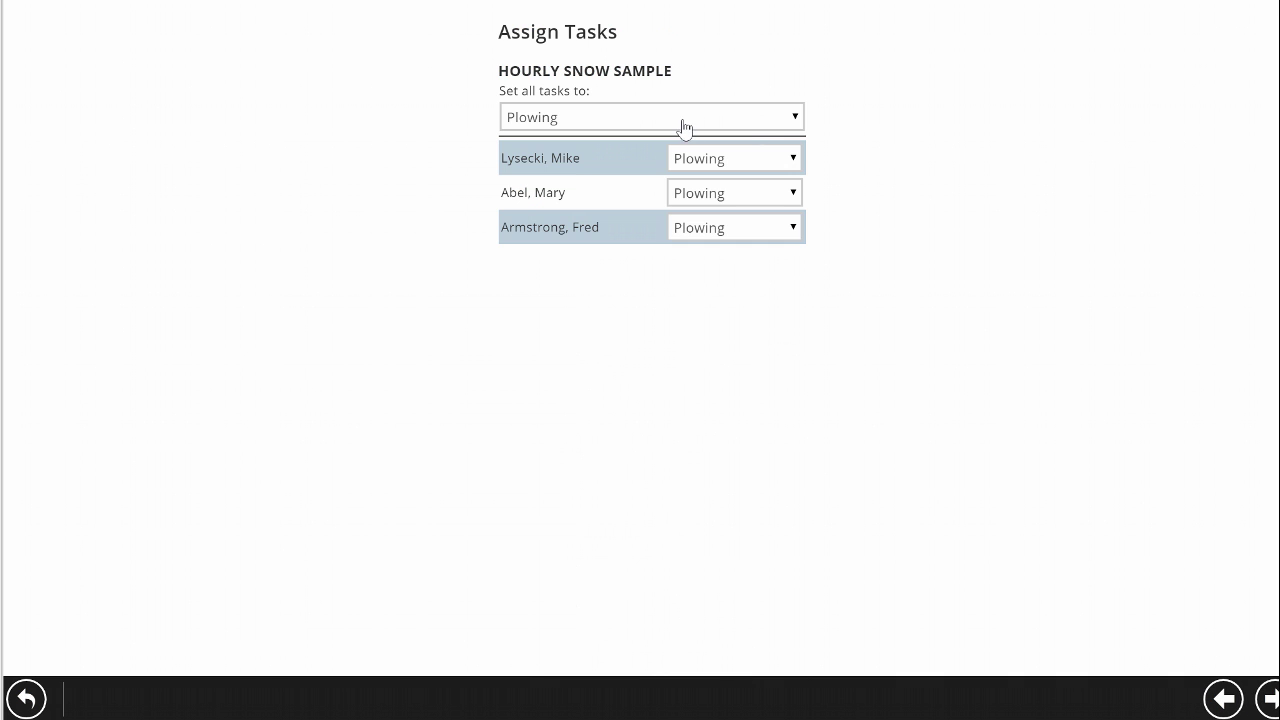
# - Assign the second crew member the Walks task, leaving the others on Plowing
pyautogui.click(683, 126)
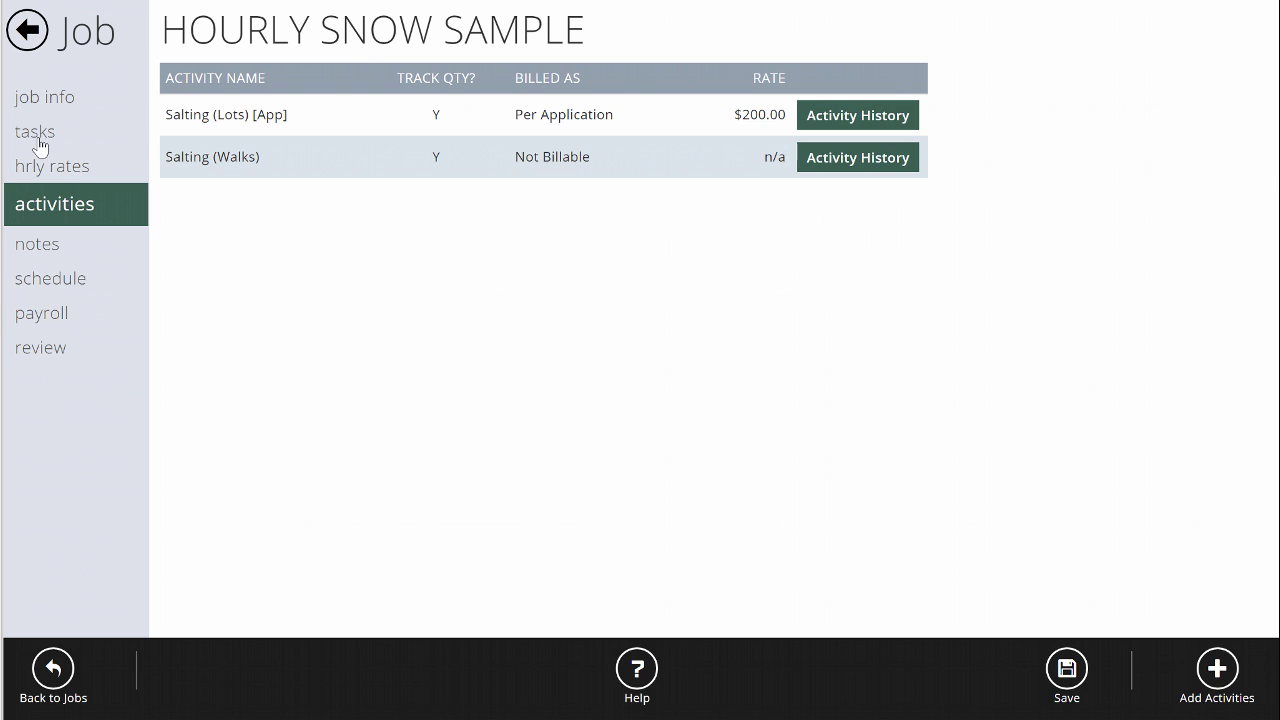
pyautogui.click(36, 140)
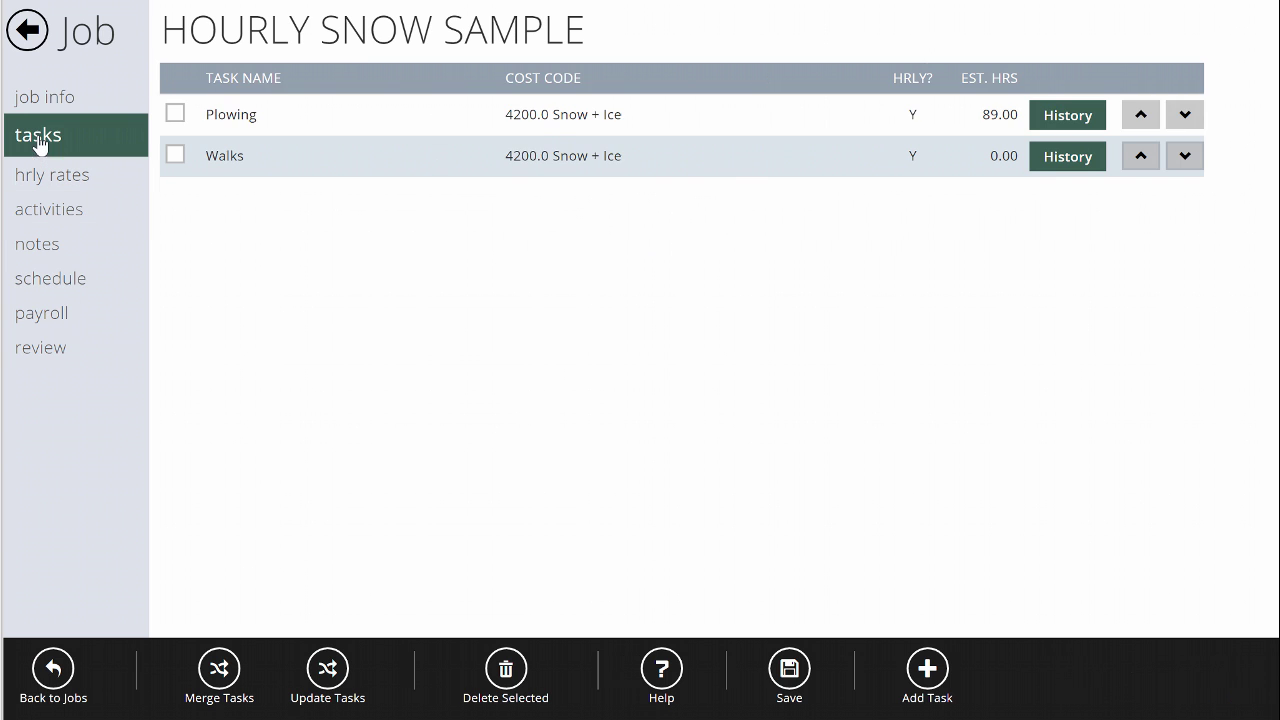
pyautogui.click(290, 172)
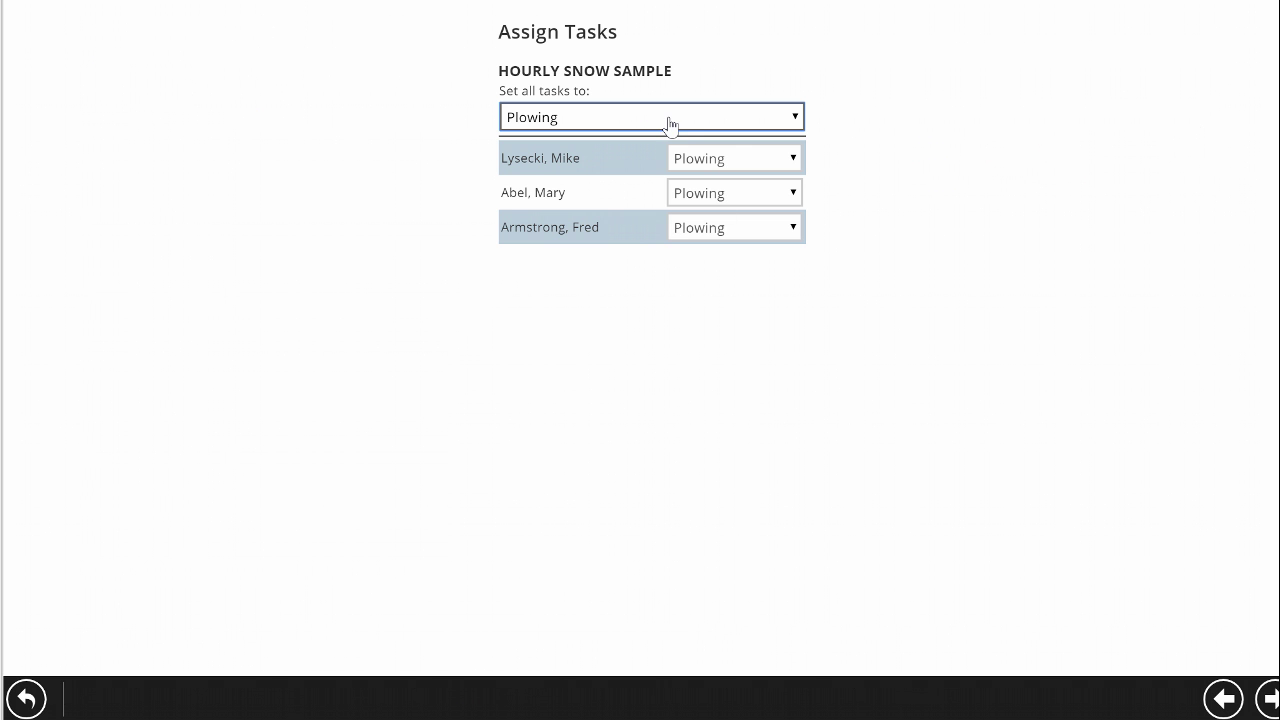
pyautogui.click(702, 200)
pyautogui.click(709, 245)
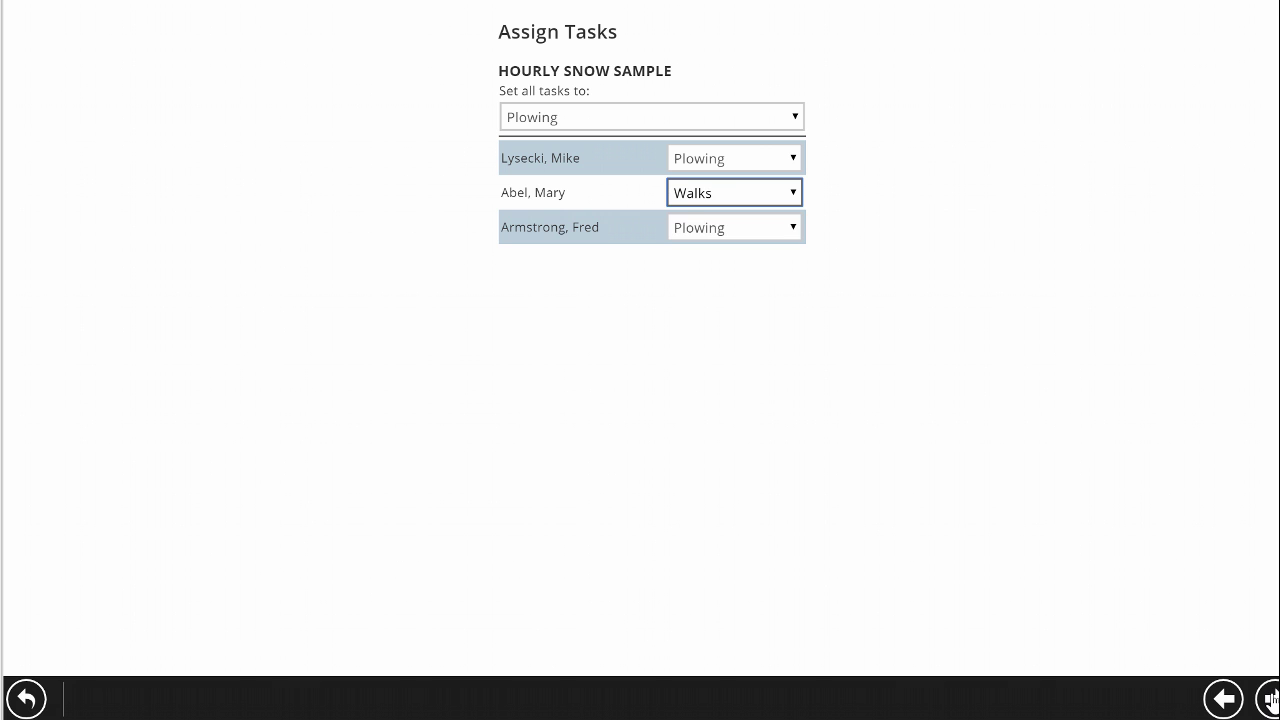
pyautogui.click(1268, 699)
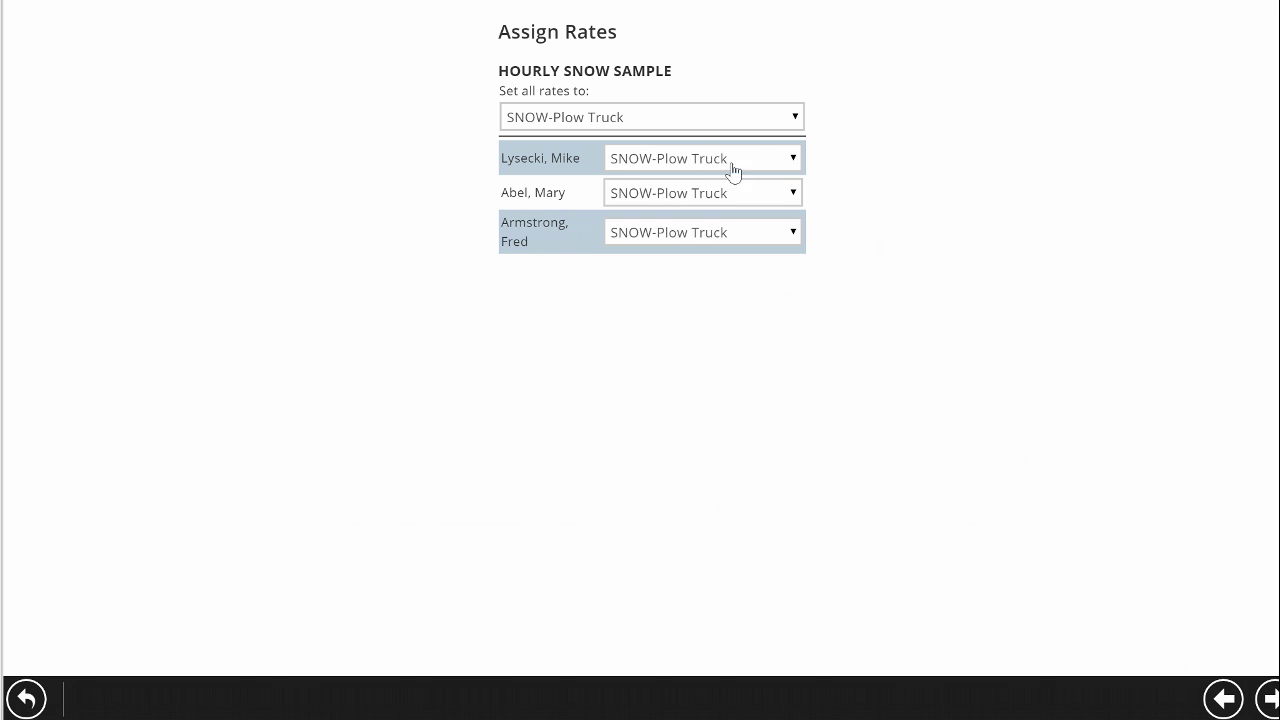
# - Give the third employee SNOW-Skid Steer + Pusher and the second SNOW-Sidewalk Crew rates
pyautogui.click(678, 162)
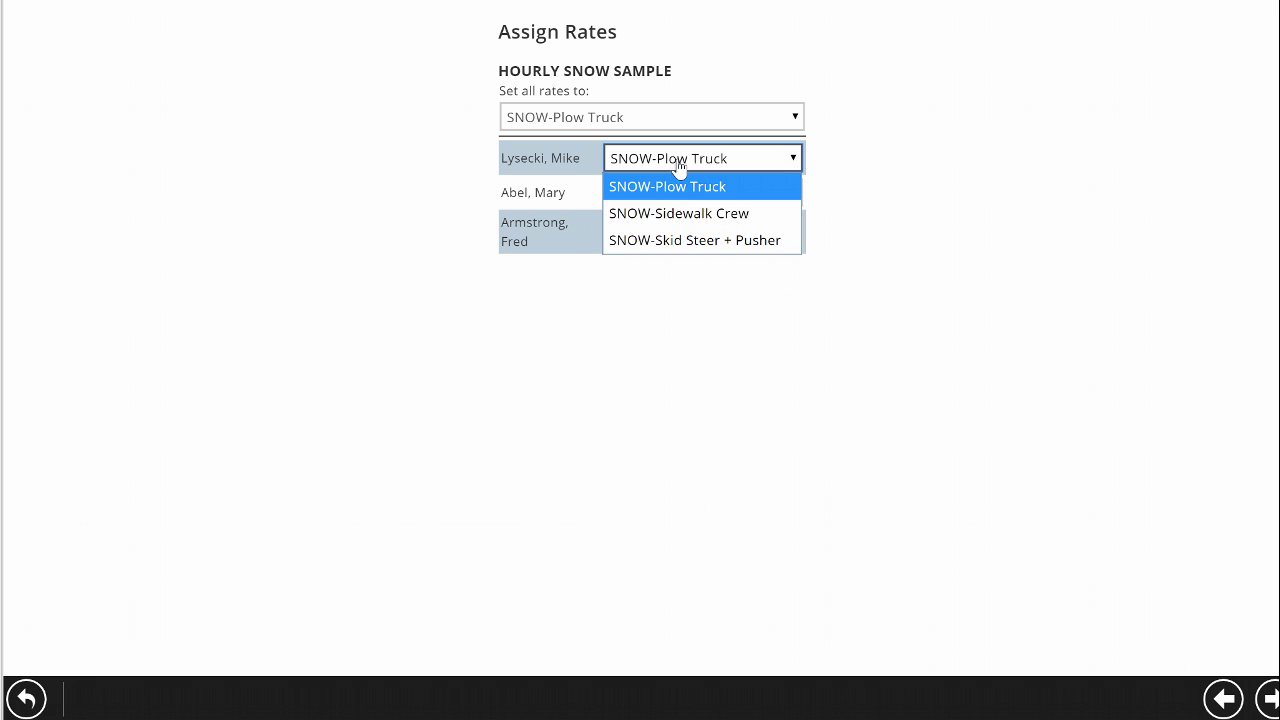
pyautogui.click(923, 186)
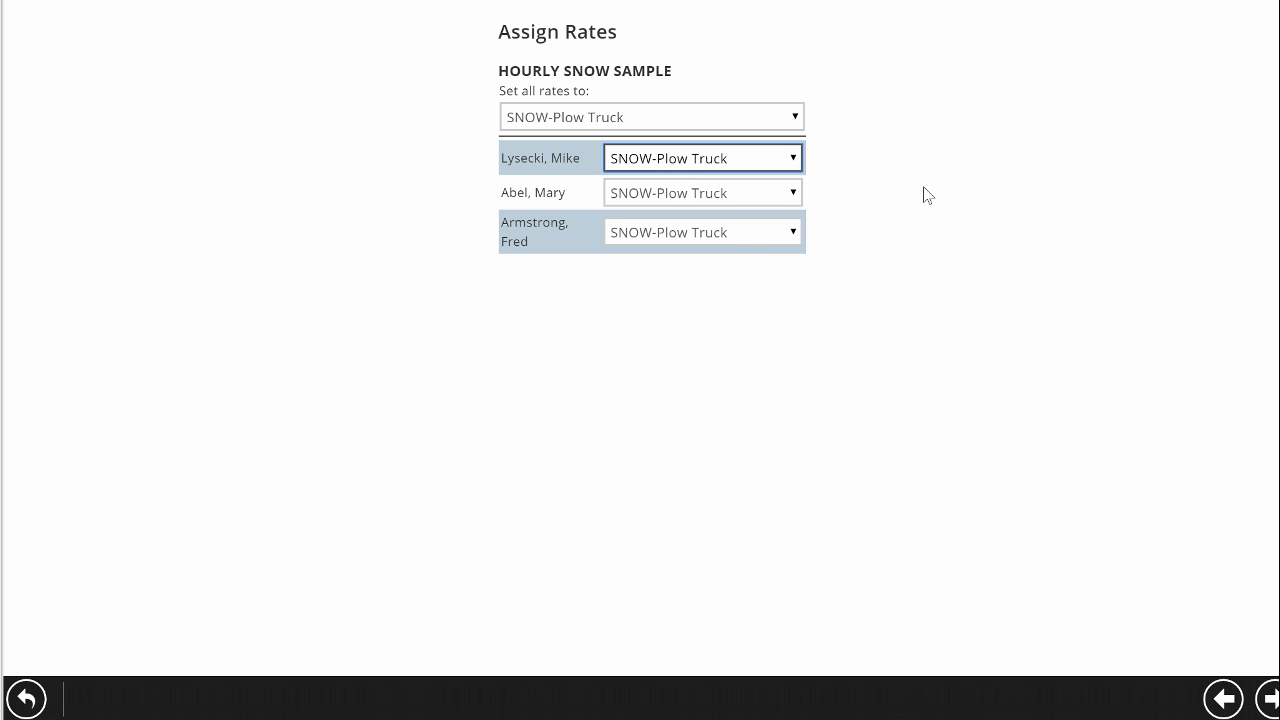
pyautogui.click(726, 238)
pyautogui.click(743, 316)
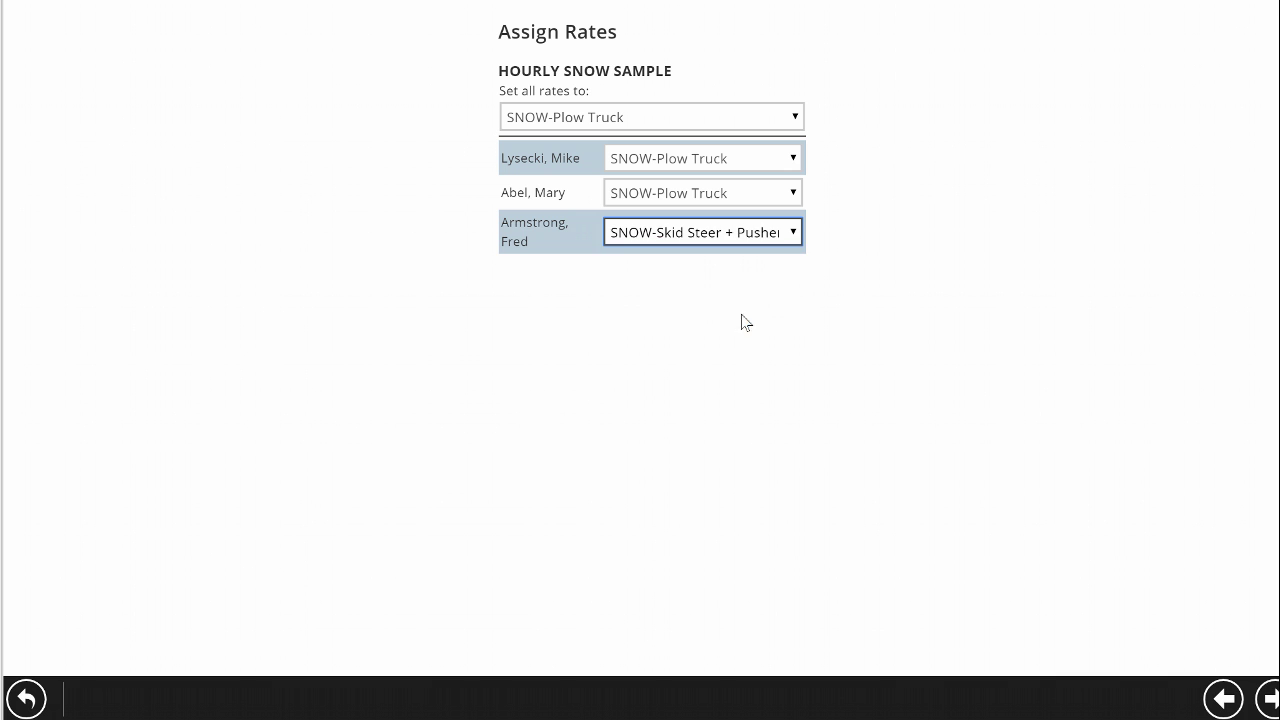
pyautogui.click(694, 195)
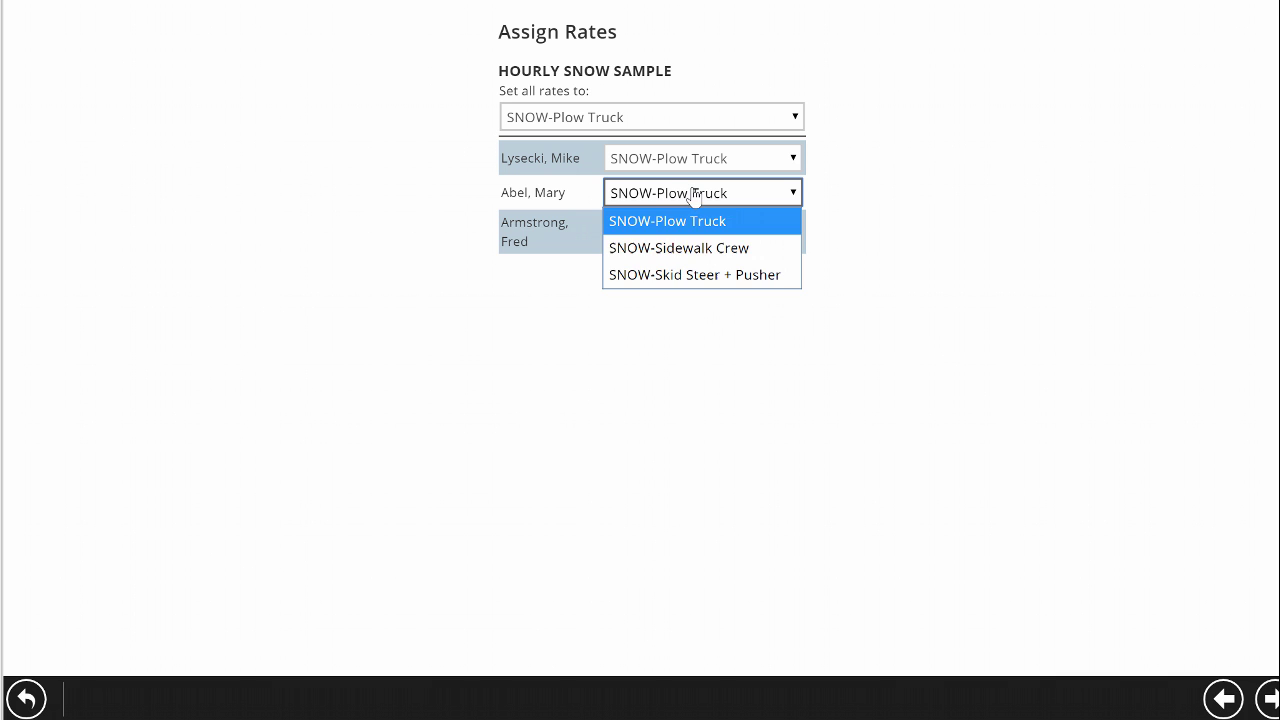
pyautogui.click(689, 248)
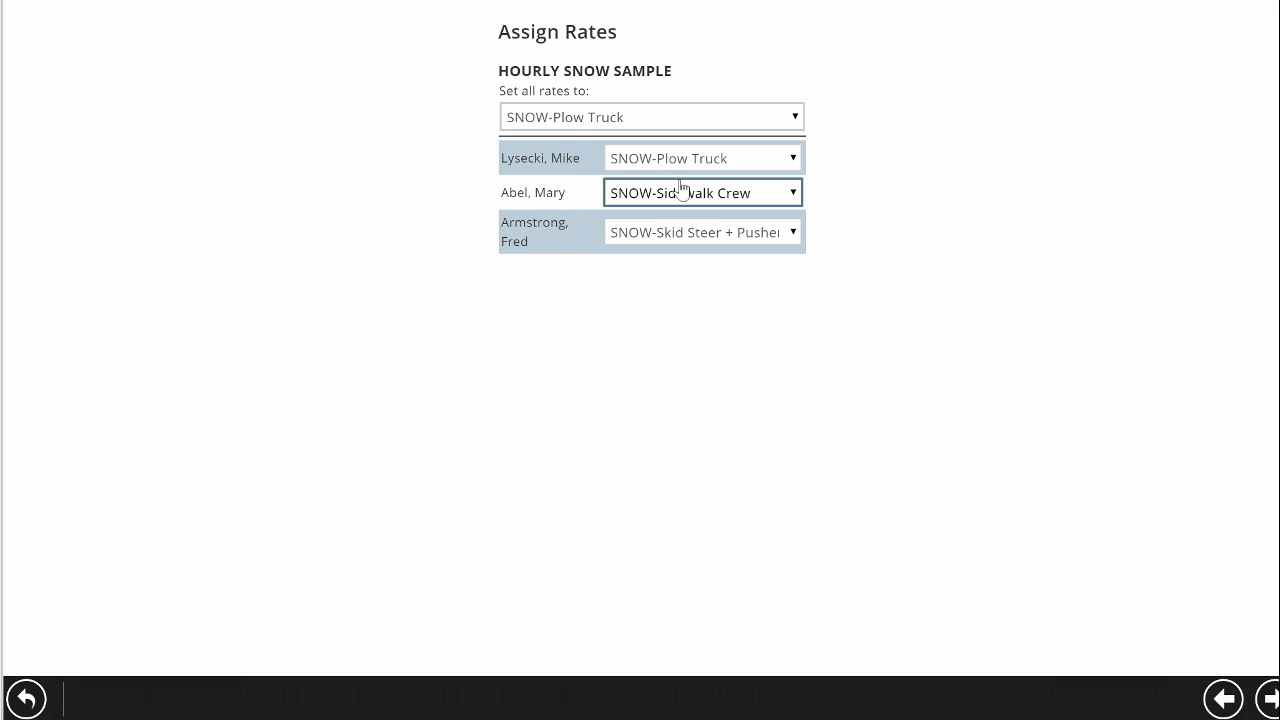
pyautogui.click(1270, 700)
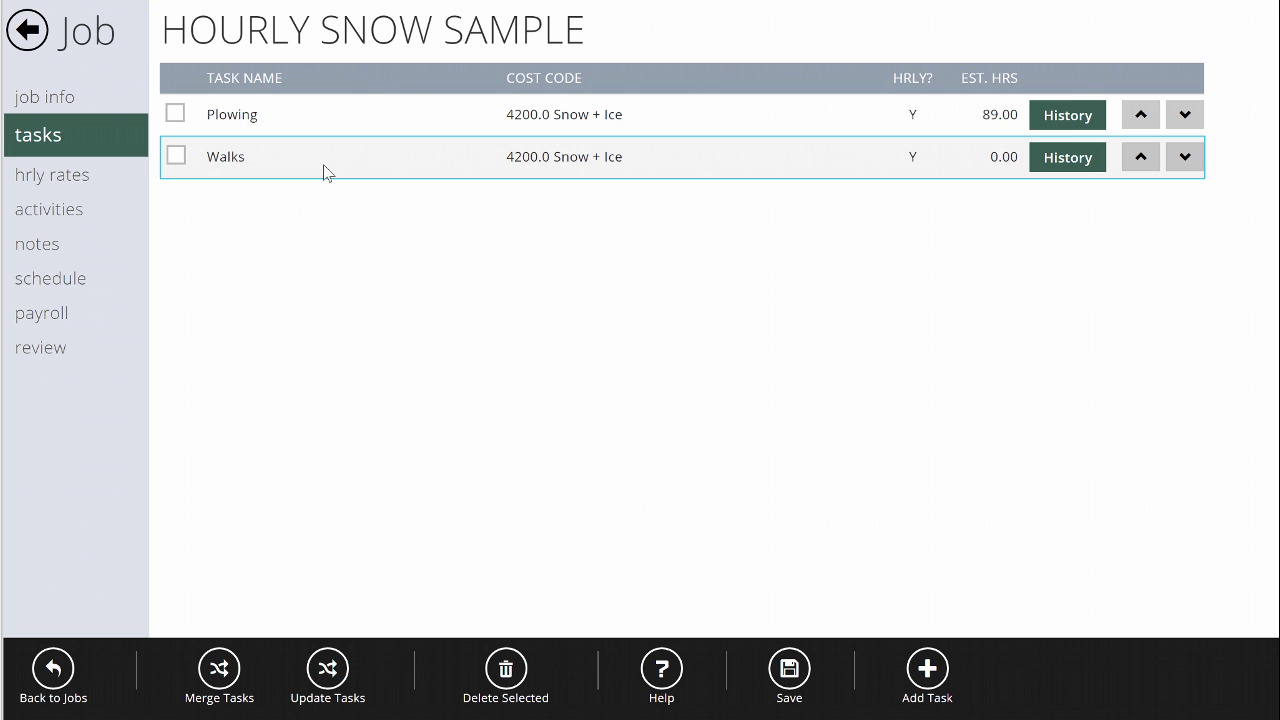
pyautogui.click(323, 164)
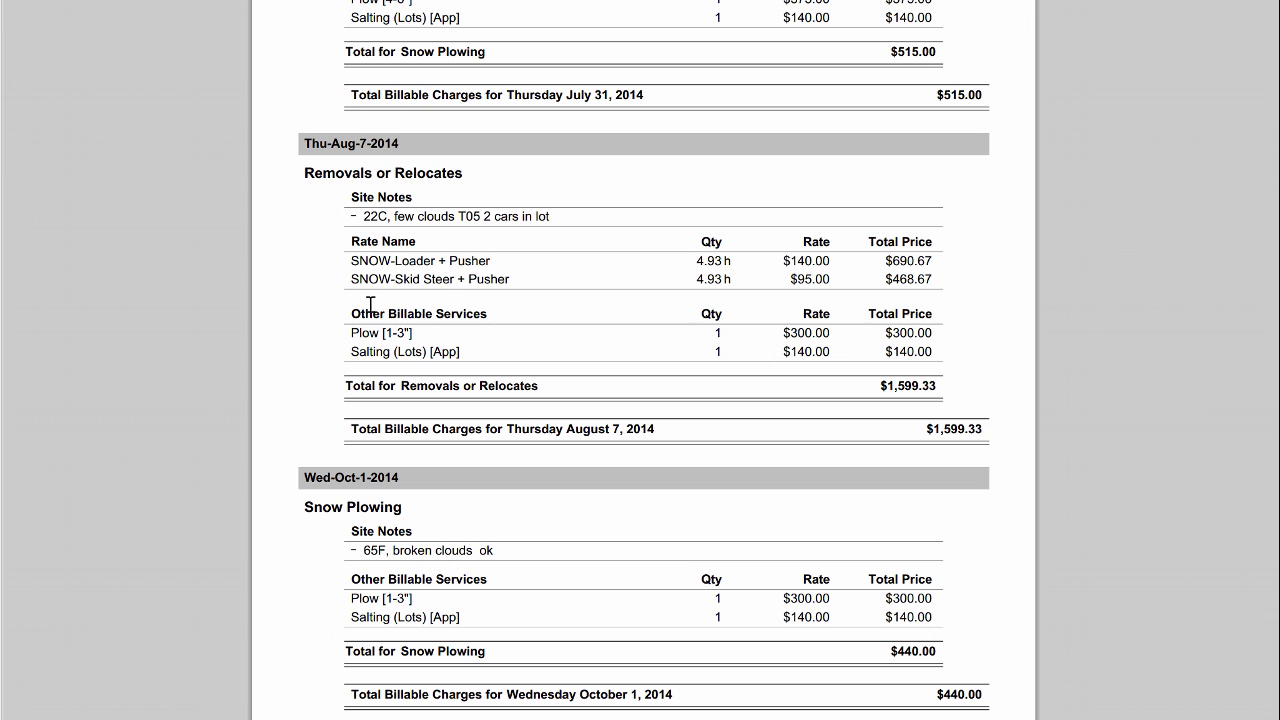
pyautogui.moveTo(356, 261); pyautogui.dragTo(482, 215)
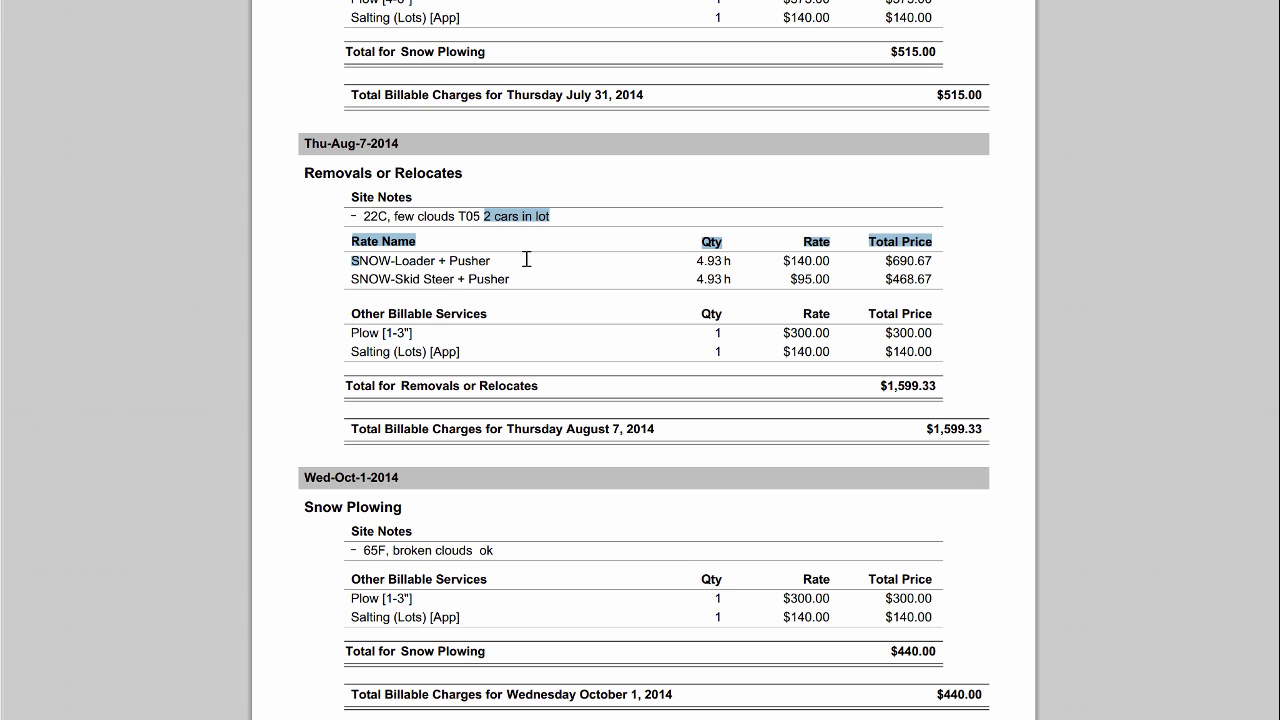
pyautogui.click(550, 277)
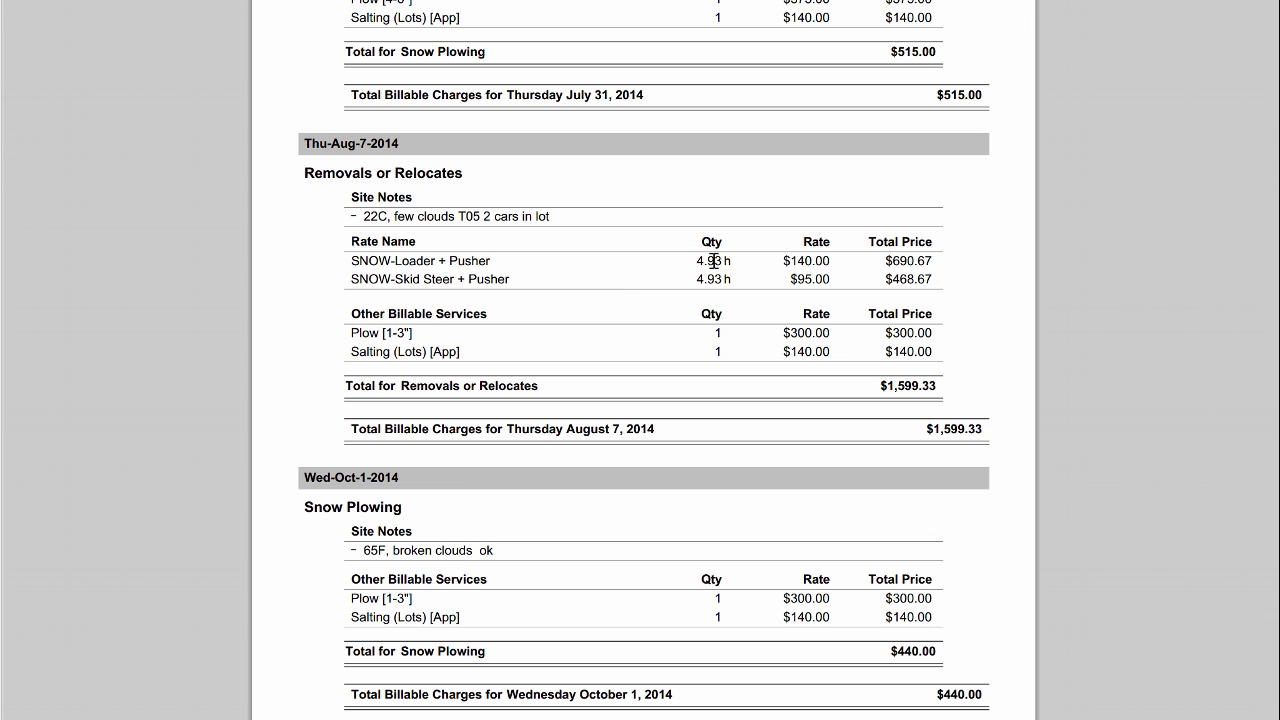
pyautogui.moveTo(729, 281); pyautogui.dragTo(696, 262)
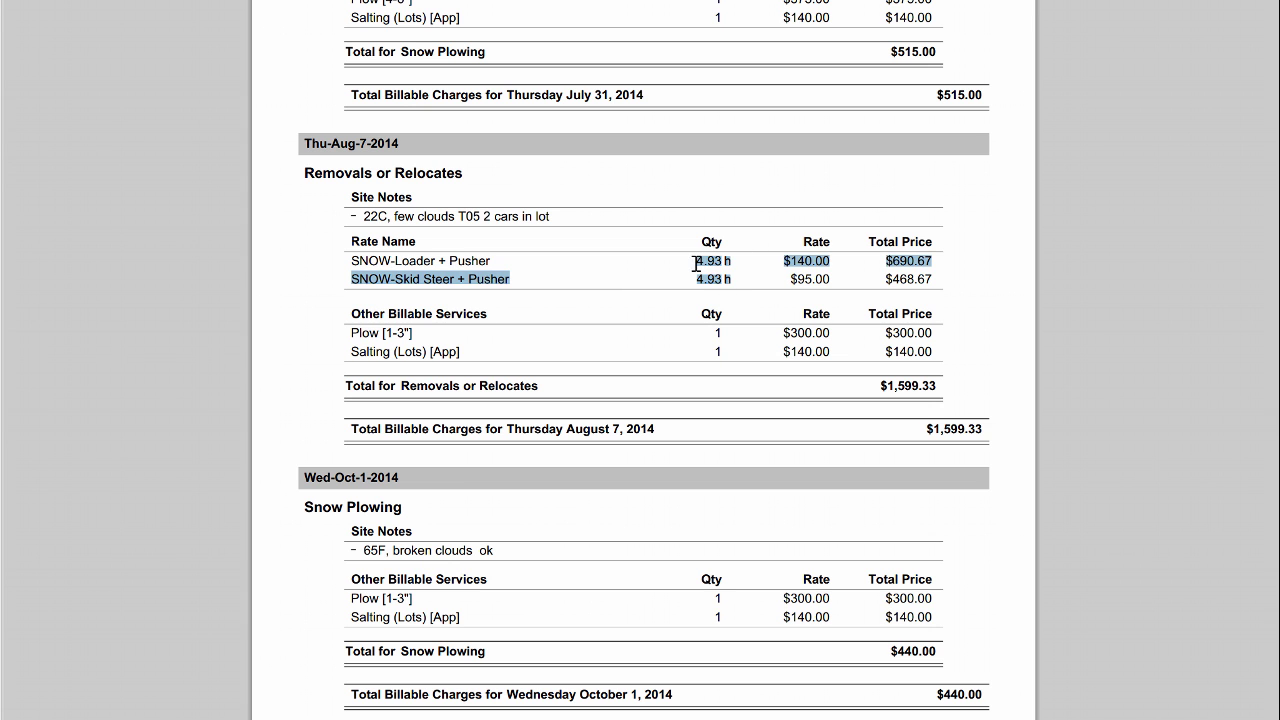
pyautogui.click(737, 289)
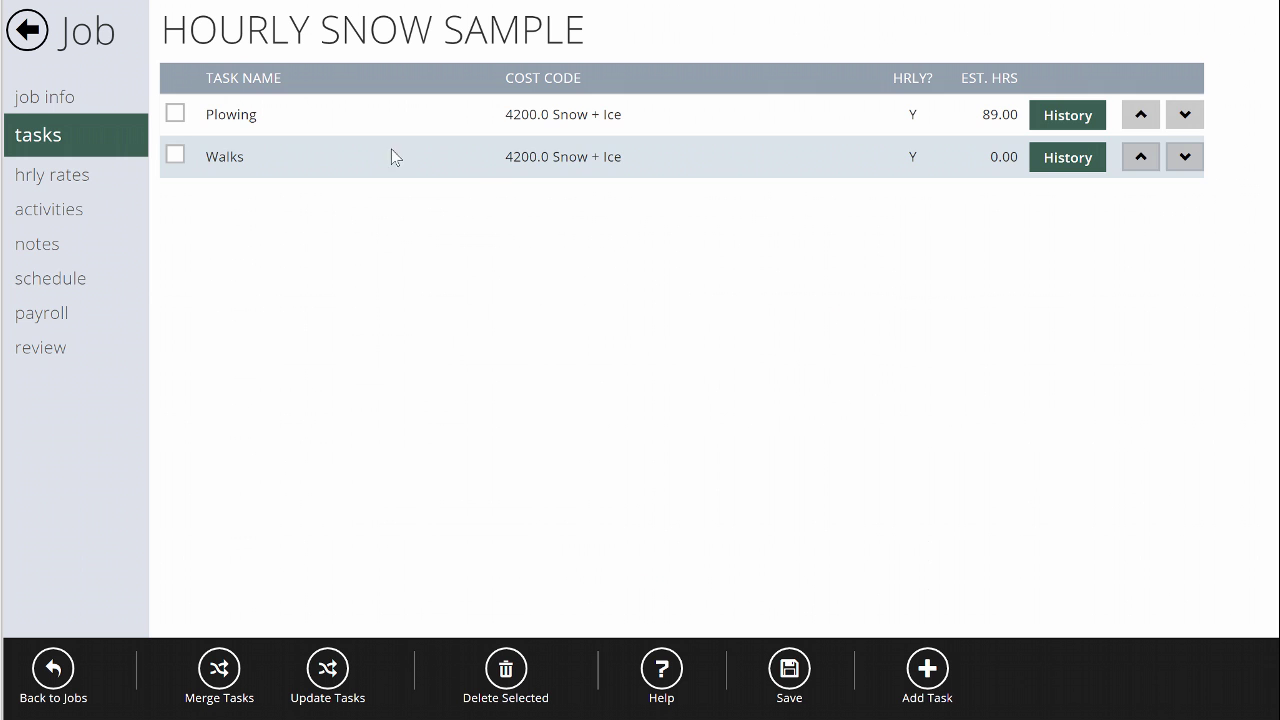
# - View the job's hourly rates: Plow Truck $80, Sidewalk Crew $55, Skid Steer + Pusher $95
pyautogui.click(46, 178)
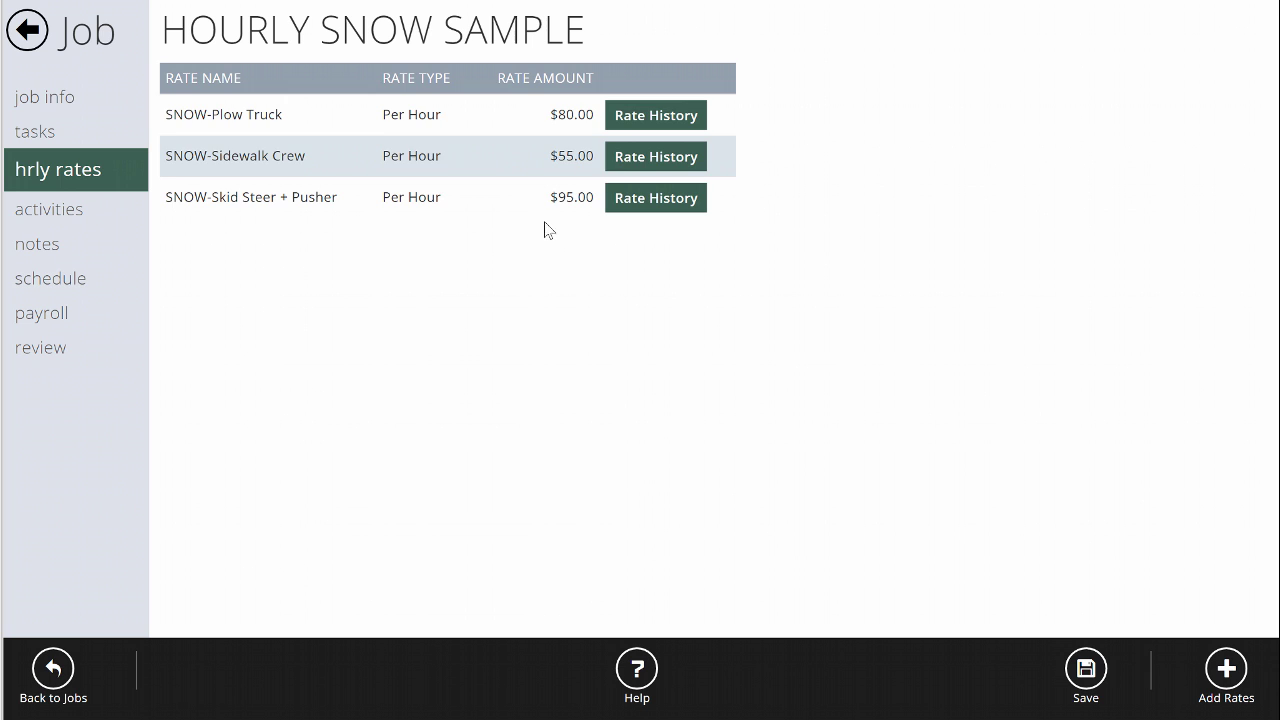